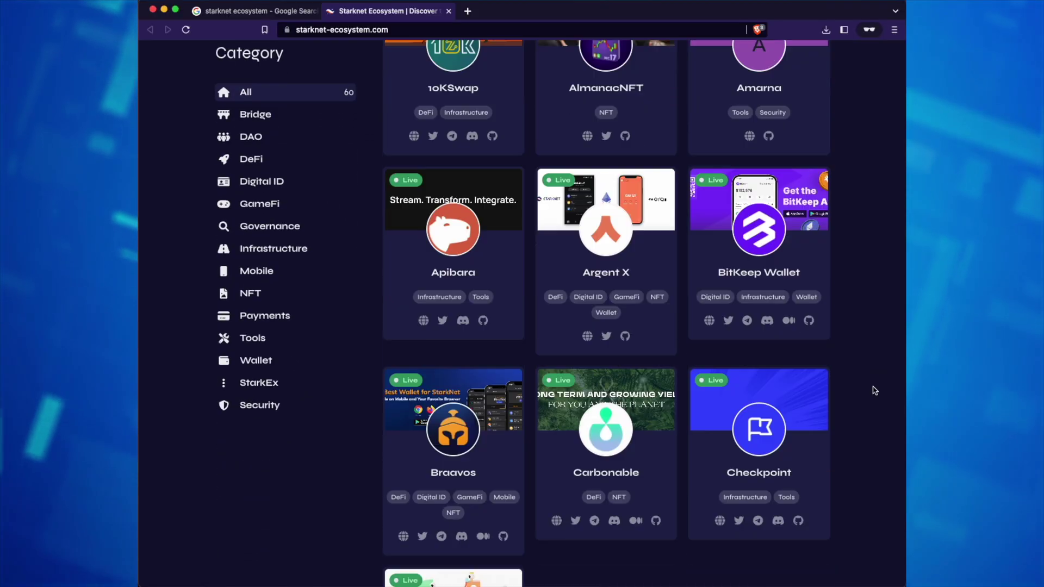
Step: Scroll the All-category Starknet project list down to the Argent X and Braavos wallet cards
scroll(874, 390, down, 5)
scroll(874, 391, down, 6)
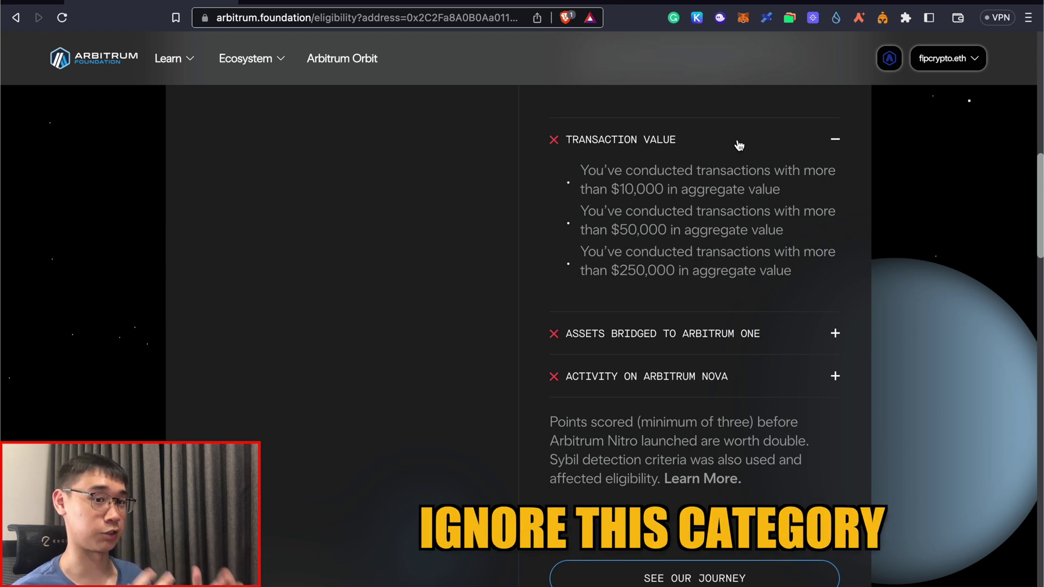
Step: Scroll back to the top of the expanded Arbitrum eligibility criteria
scroll(738, 144, up, 15)
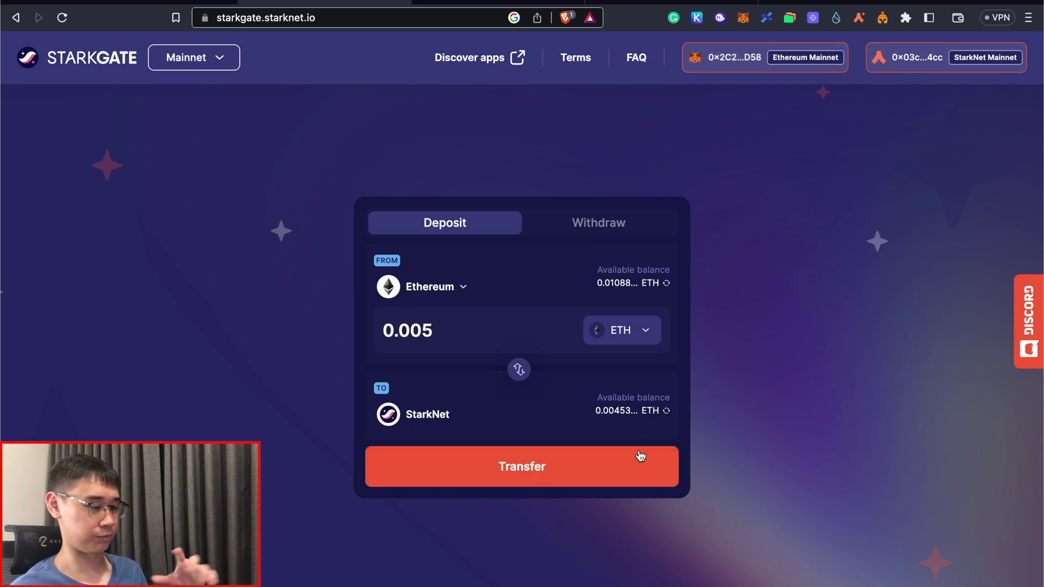
Step: Submit the 0.005 ETH StarkNet deposit and review the MetaMask gas confirmation
click(638, 461)
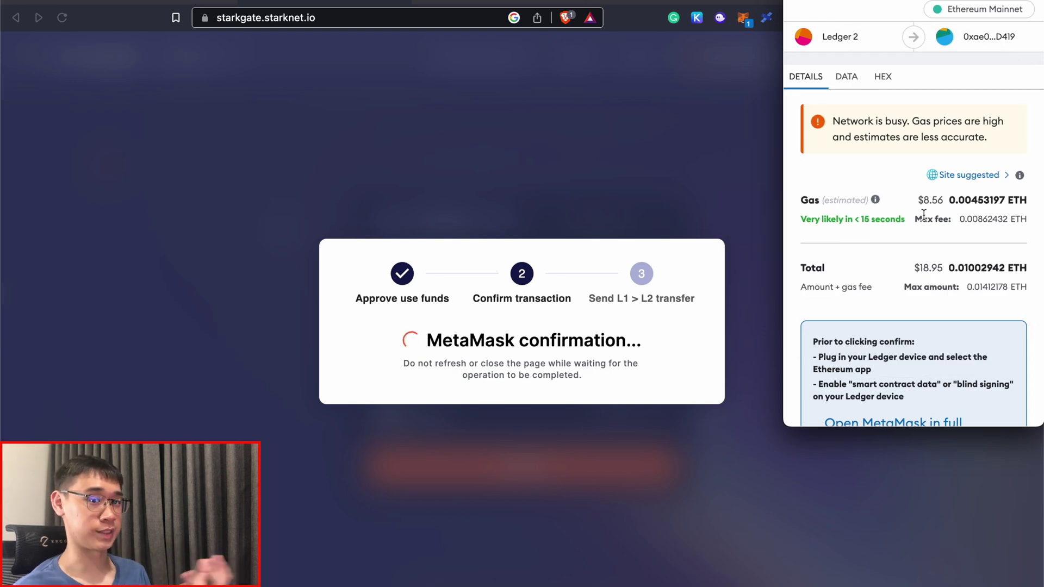
scroll(923, 214, down, 3)
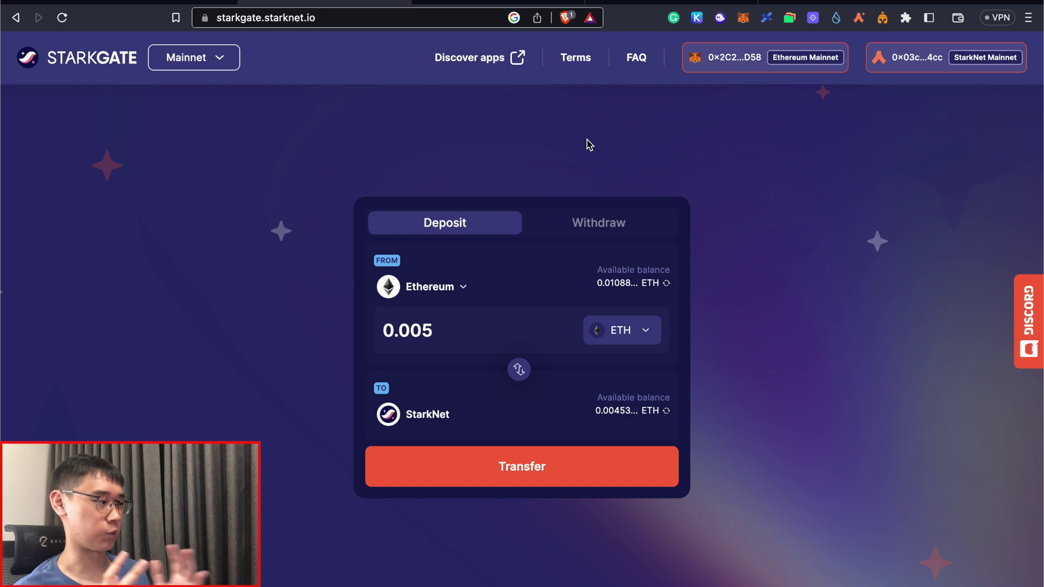
Step: Compare the Orbiter L2 Bridge with Layerswap, ending back on the Orbiter bridge page
key(ctrl+Tab)
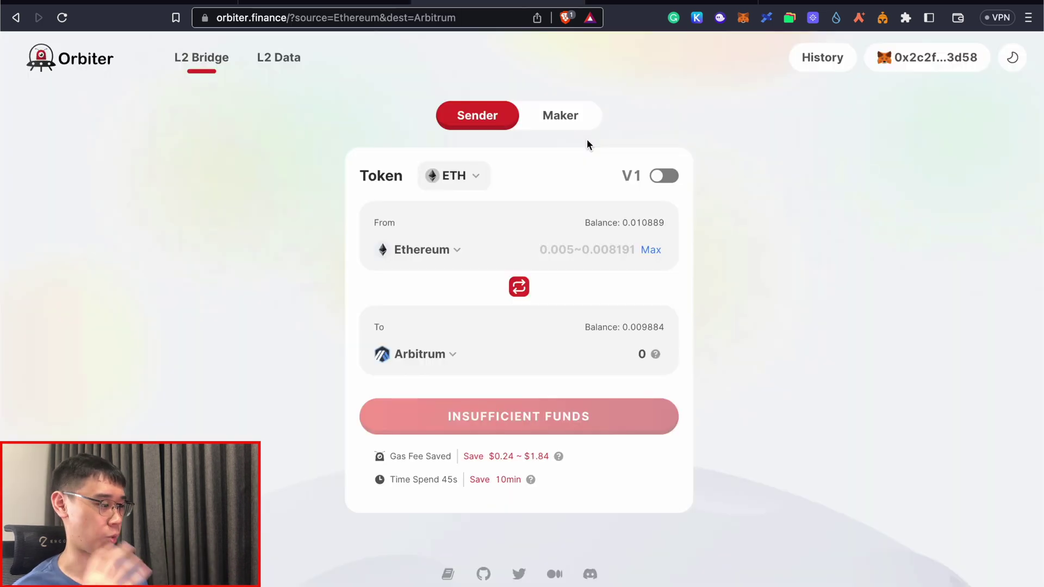
key(ctrl+Tab)
key(ctrl+shift+Tab)
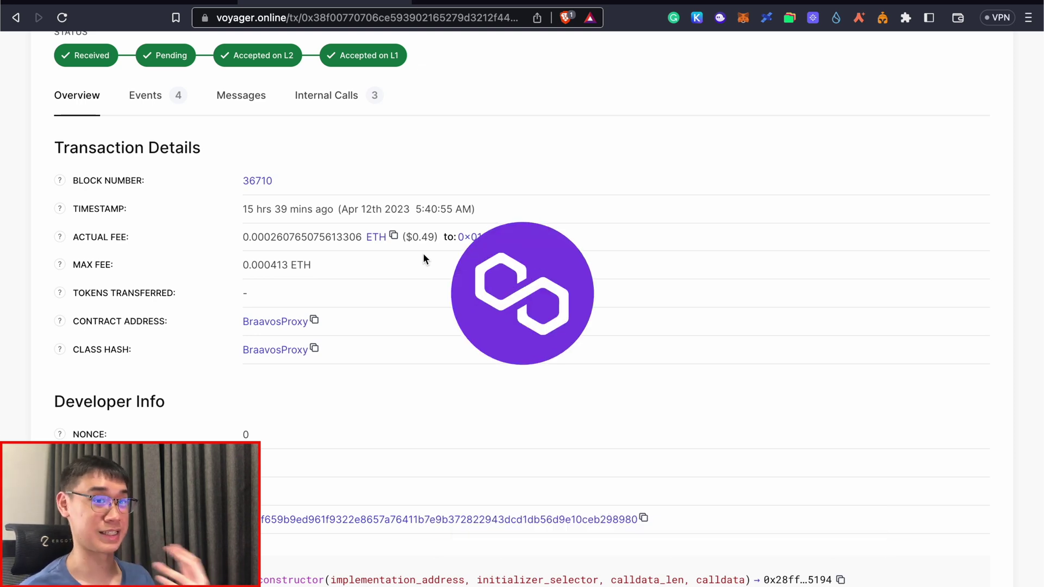
Step: Bring up the Braavos wallet's Pro Score overview from the browser extension
click(883, 18)
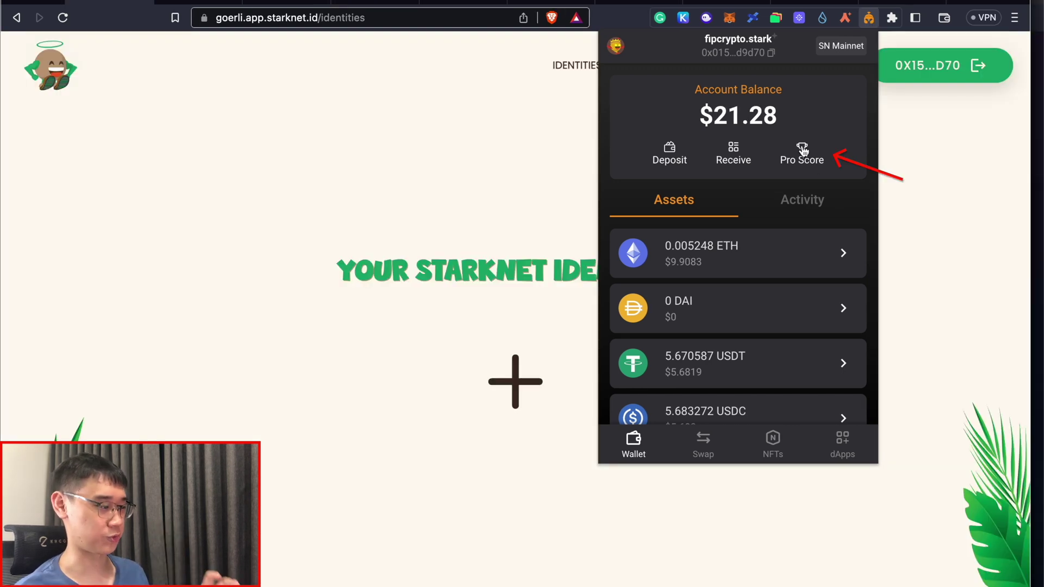
click(804, 151)
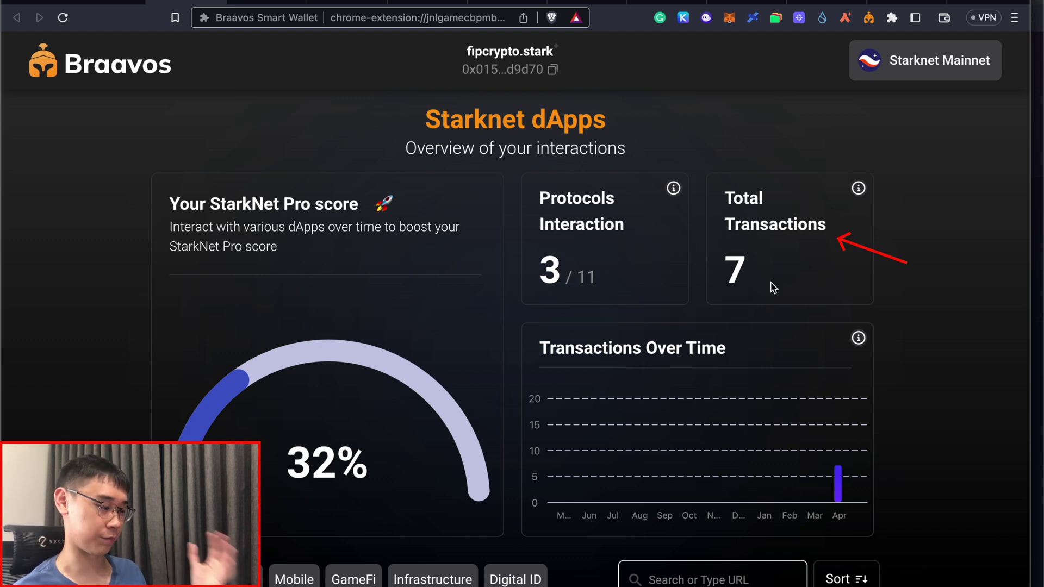
Step: Scroll the Pro Score page to review the 32% score and 7 total transactions
scroll(902, 281, down, 4)
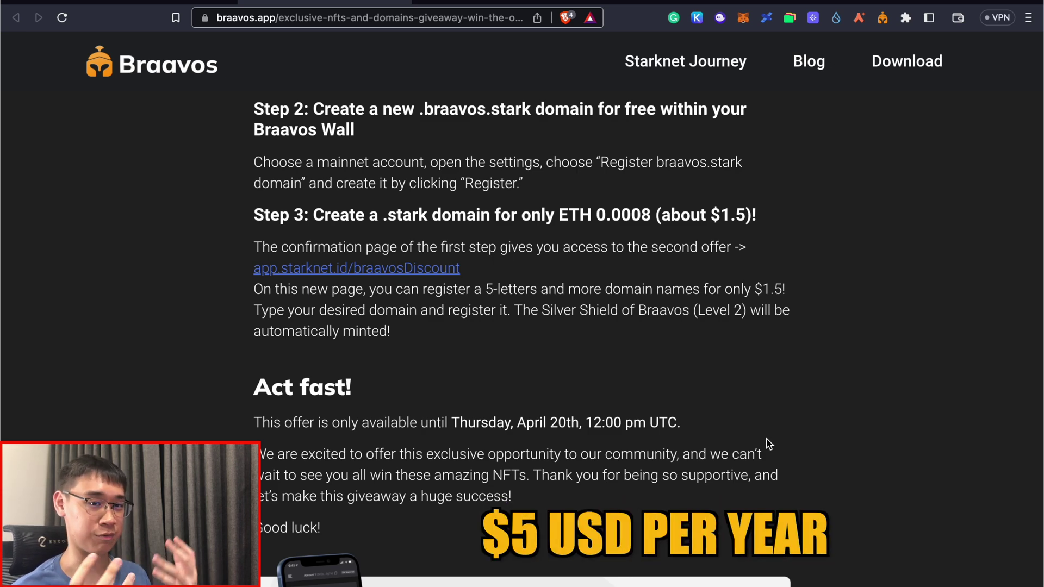
Step: Open the Braavos account's settings, where Register braavos.stark Domain is greyed out
click(882, 17)
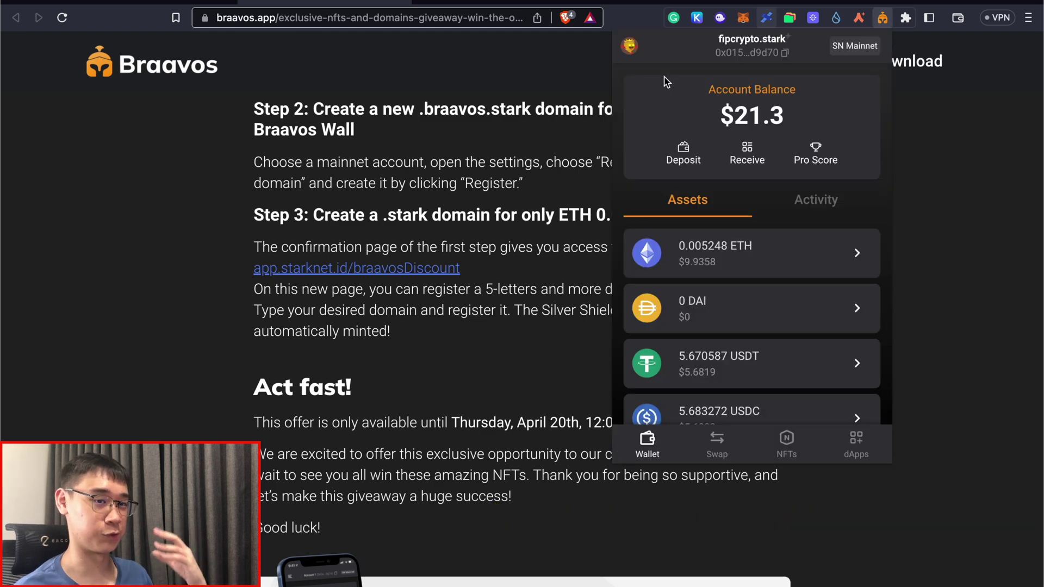
click(631, 47)
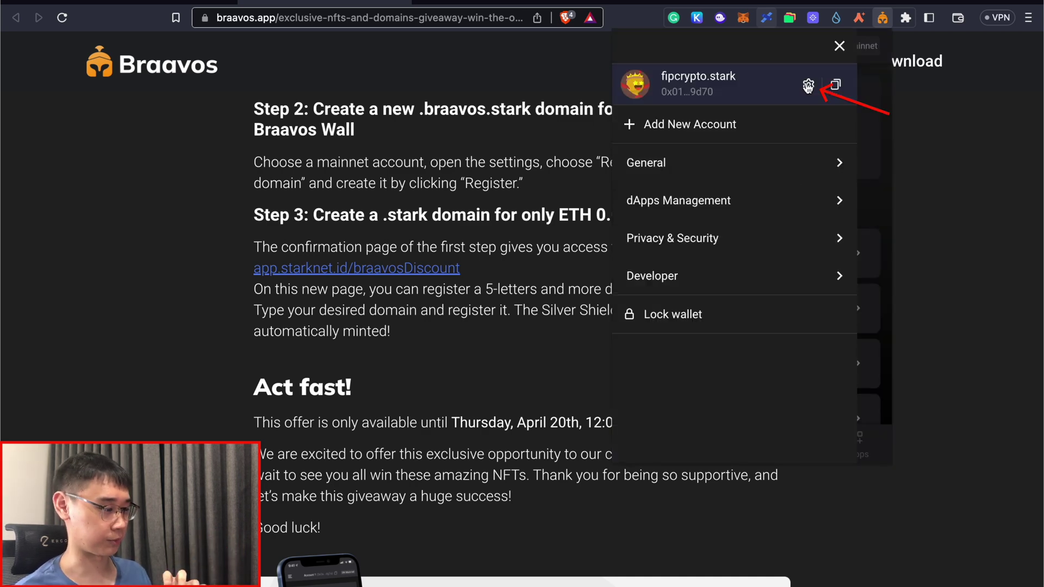
click(809, 85)
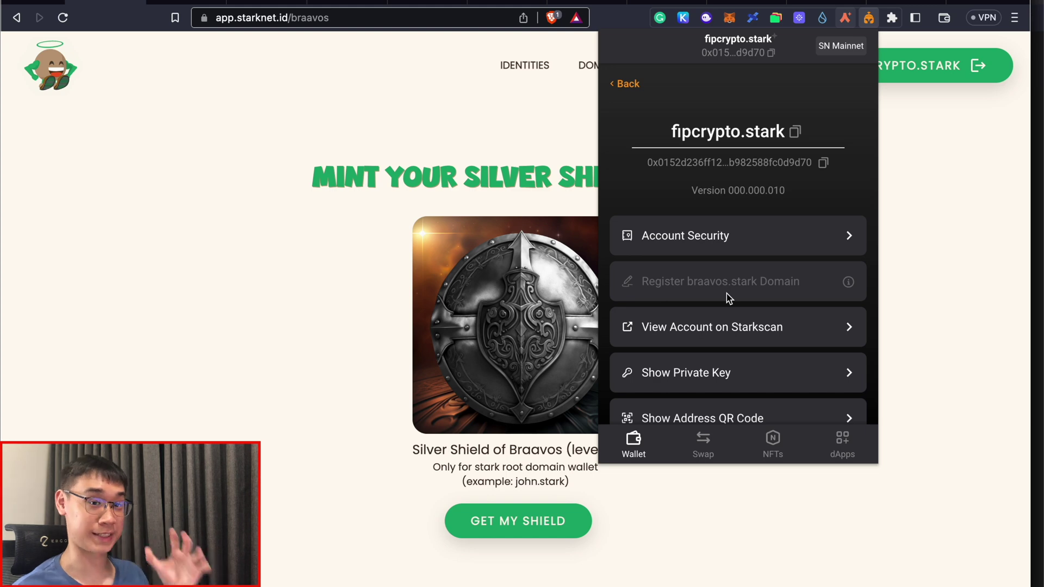
Step: Check the wallet's NFTs for the Silver Shield of Braavos Level 2, then dismiss the wallet
click(325, 71)
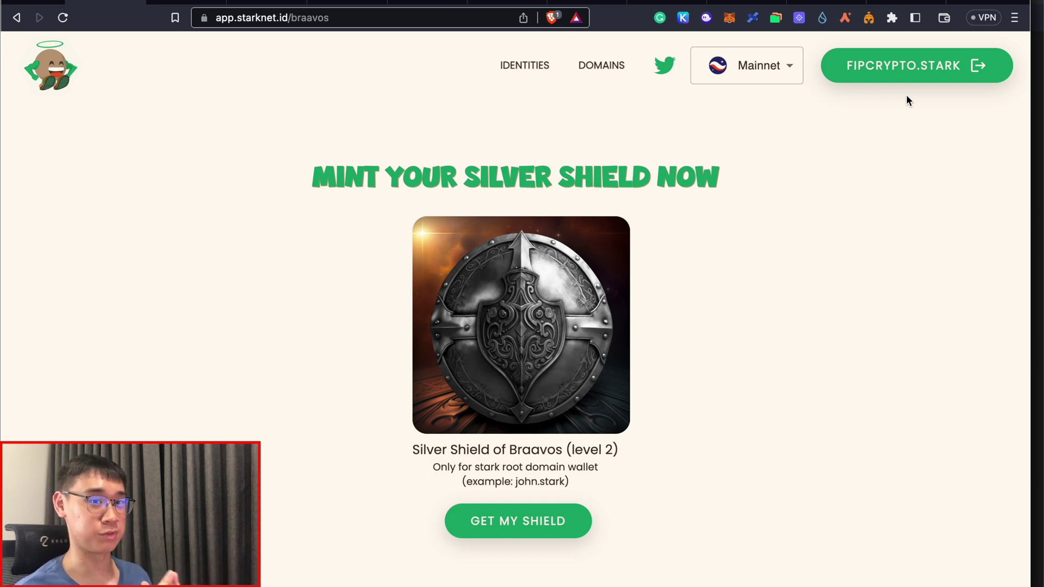
click(868, 17)
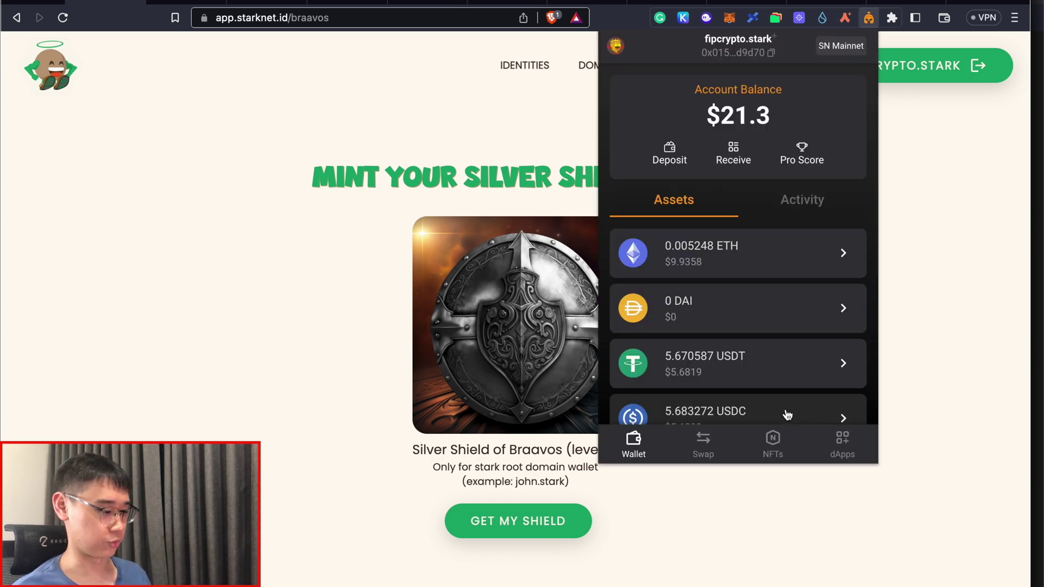
click(775, 440)
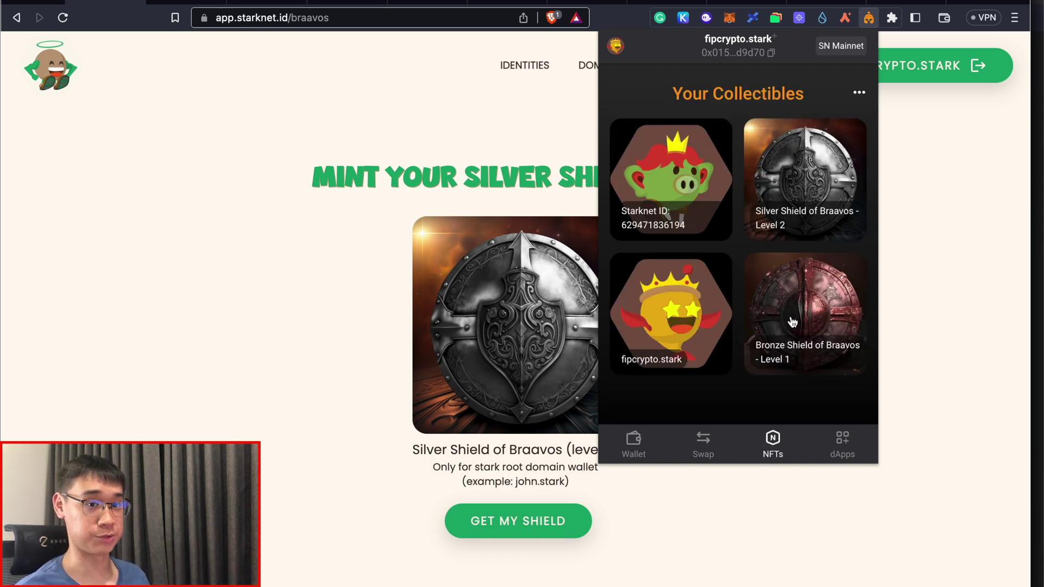
click(928, 331)
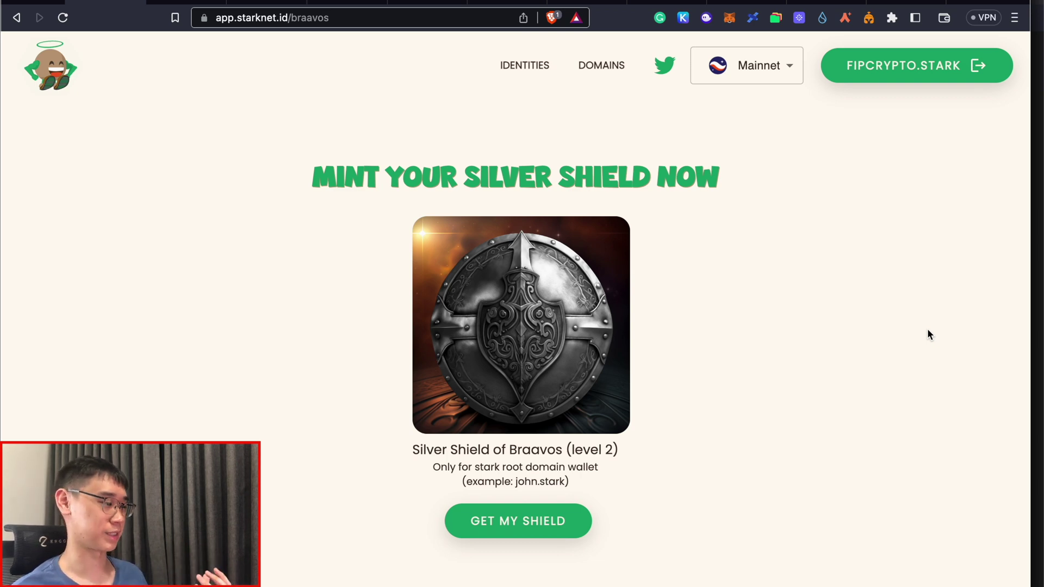
Step: Check the $21.3 balance, then browse the 32% Pro score dApps overview and its cards
click(868, 18)
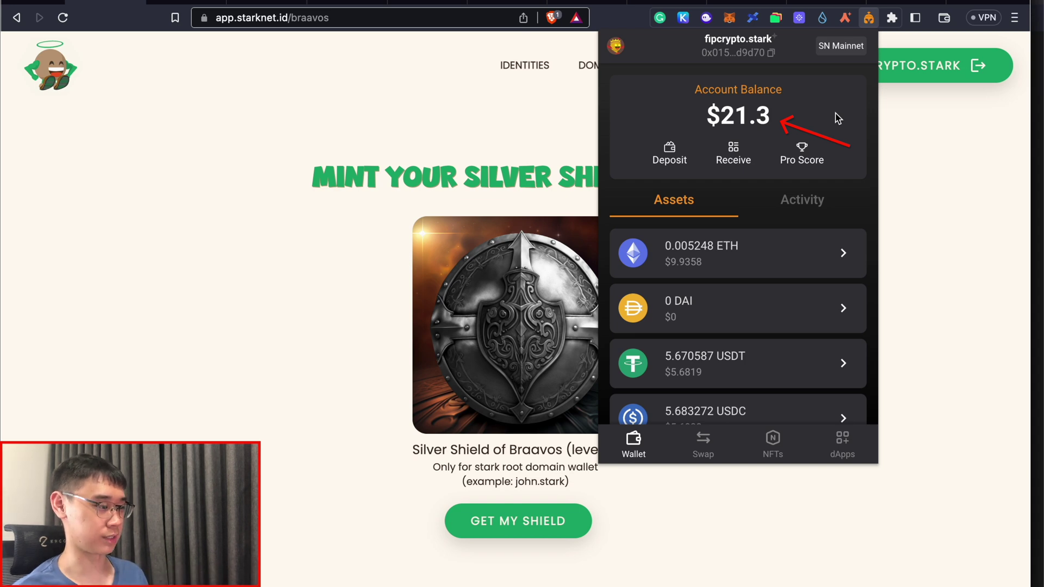
click(435, 132)
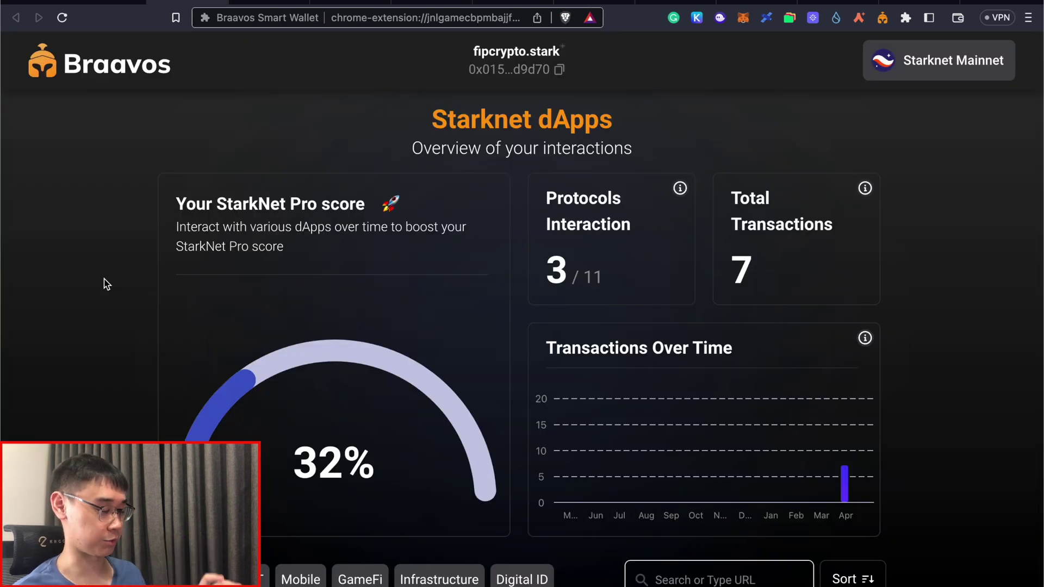
scroll(106, 283, down, 9)
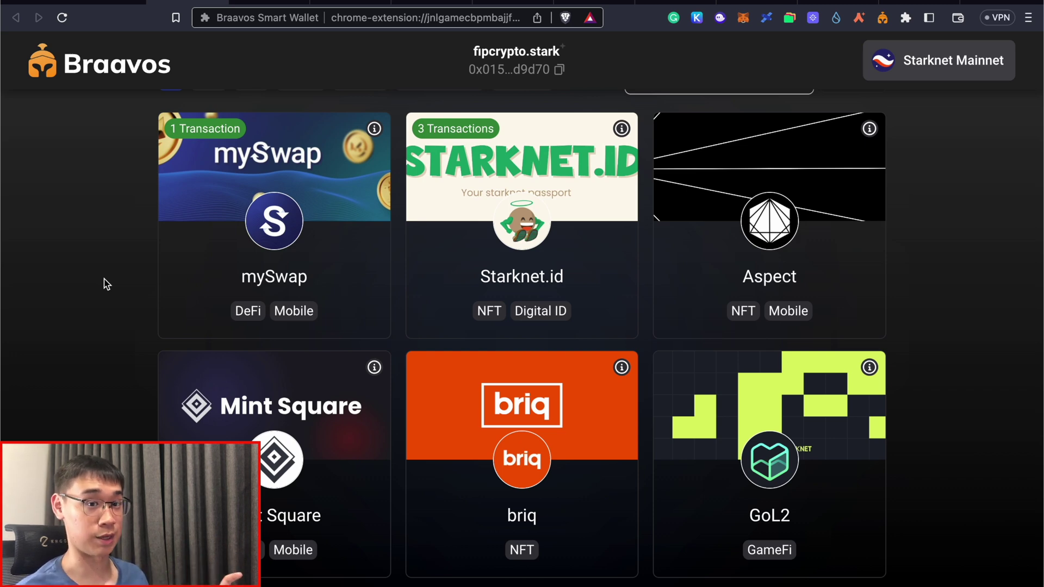
scroll(136, 300, up, 1)
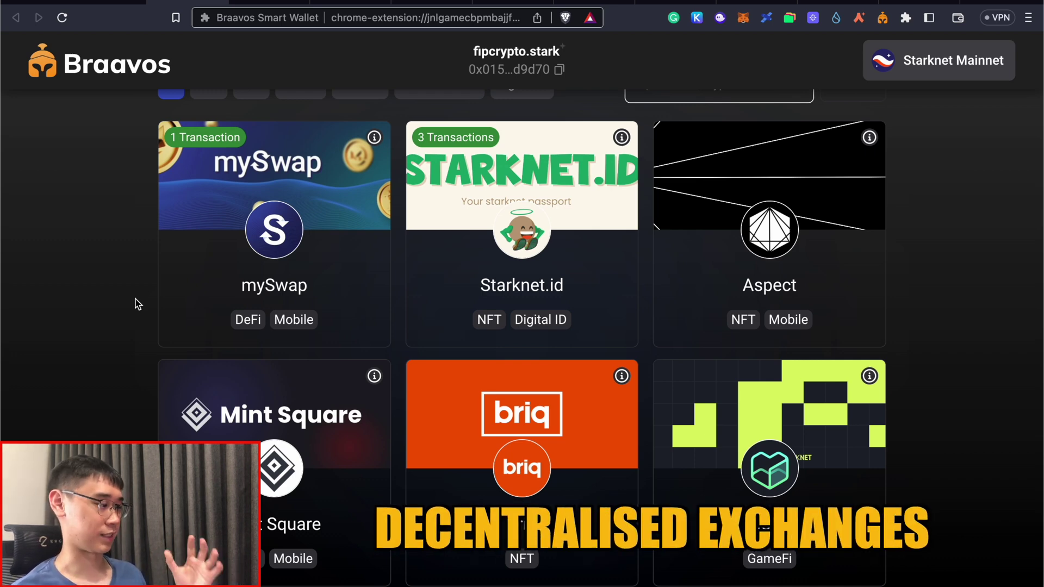
Step: Open mySwap from the dApps grid and begin choosing ETH as the token to swap from
click(240, 330)
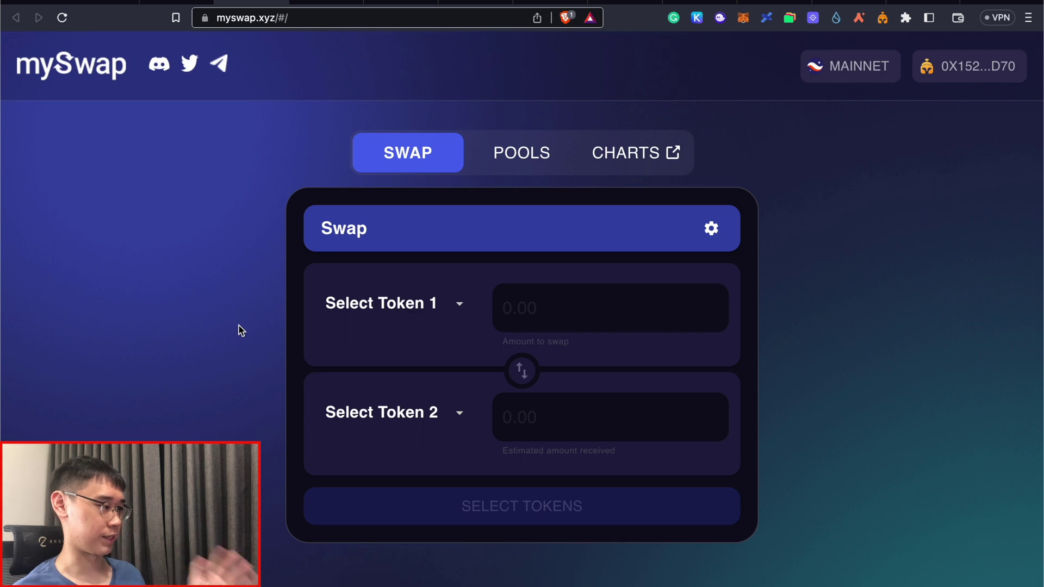
key(ctrl+Tab)
key(ctrl+Tab)
key(ctrl+Tab)
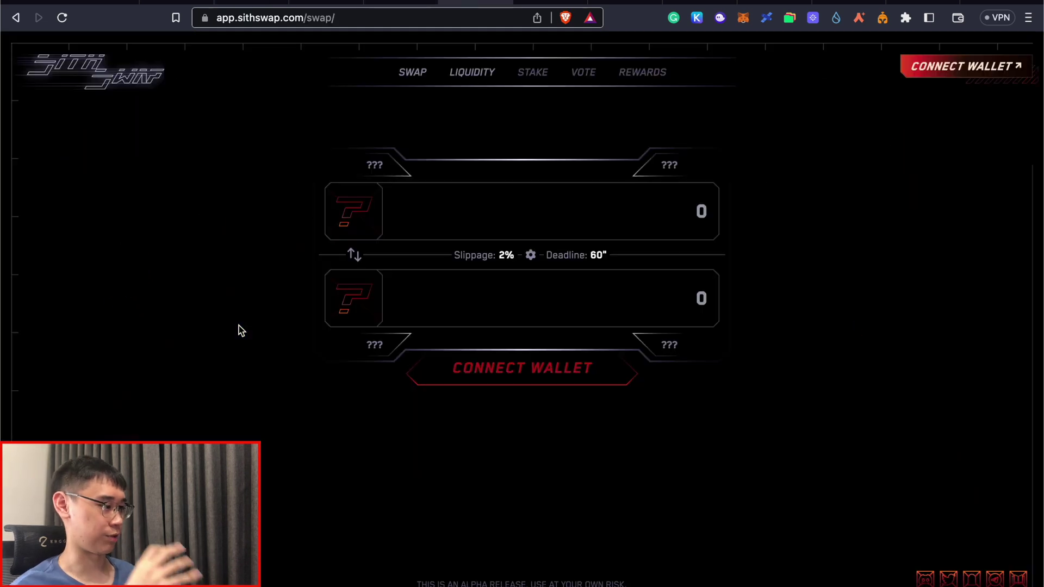
key(ctrl+shift+Tab)
key(ctrl+shift+Tab)
key(ctrl+shift+Tab)
click(414, 305)
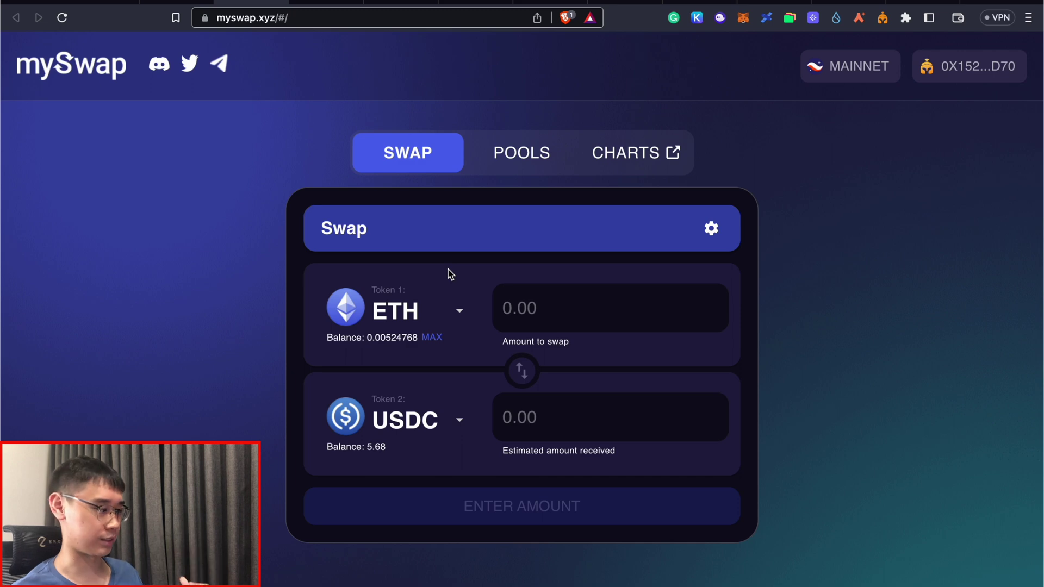
Step: On 10KSwap, choose ETH as the token to receive for USDC
key(ctrl+Tab)
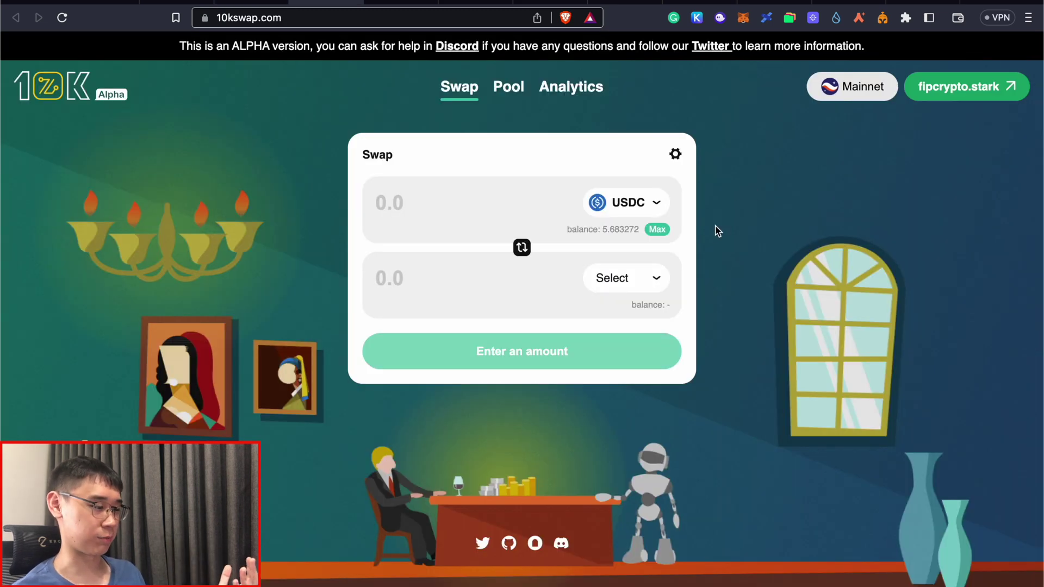
click(615, 288)
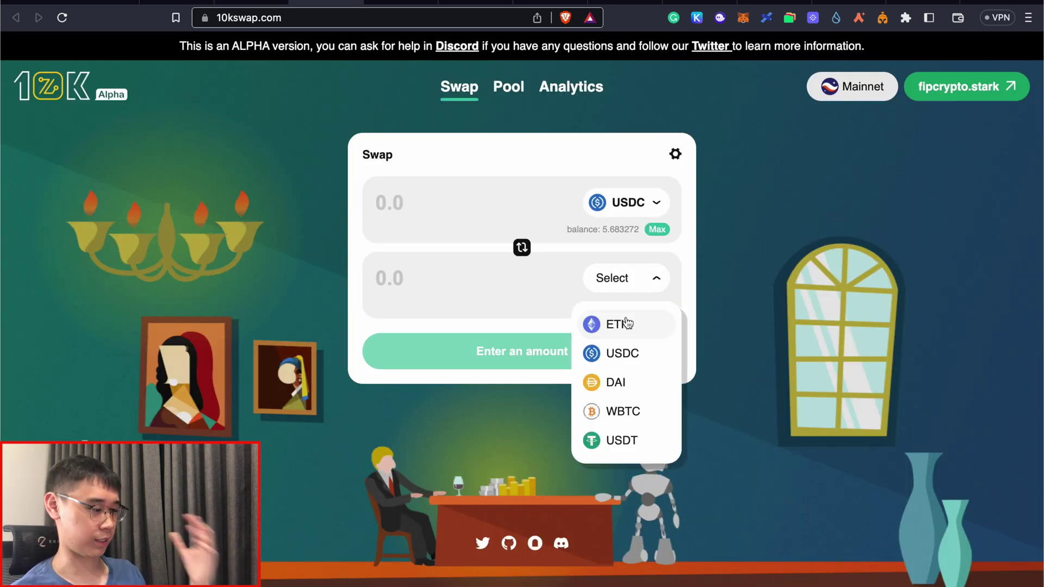
click(627, 324)
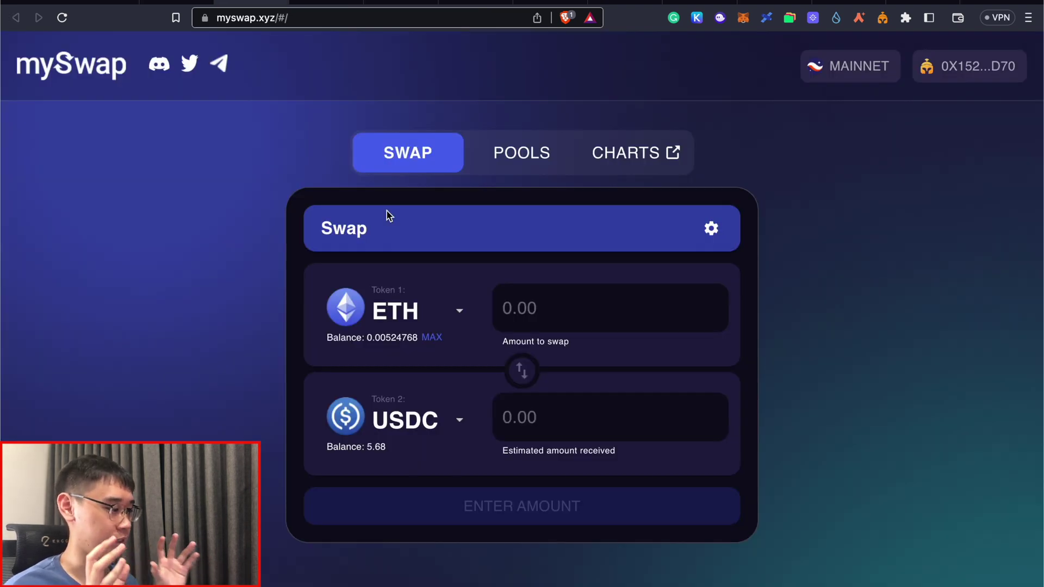
Step: On mySwap's Pools form, pair USDT with USDC and enter 2 USDT (about 2.001849 USDC)
click(532, 170)
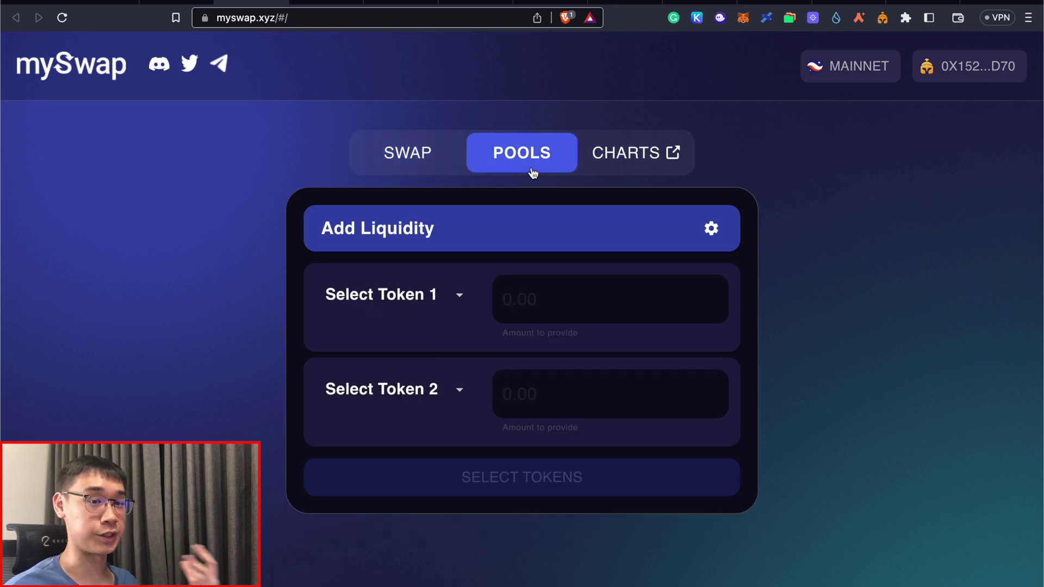
click(380, 294)
click(392, 466)
click(375, 400)
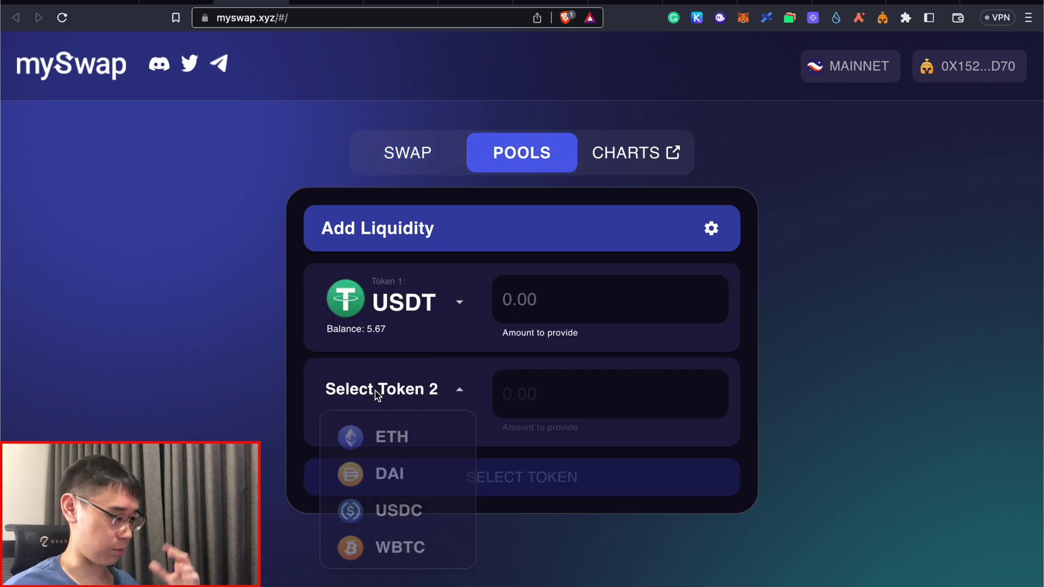
click(388, 519)
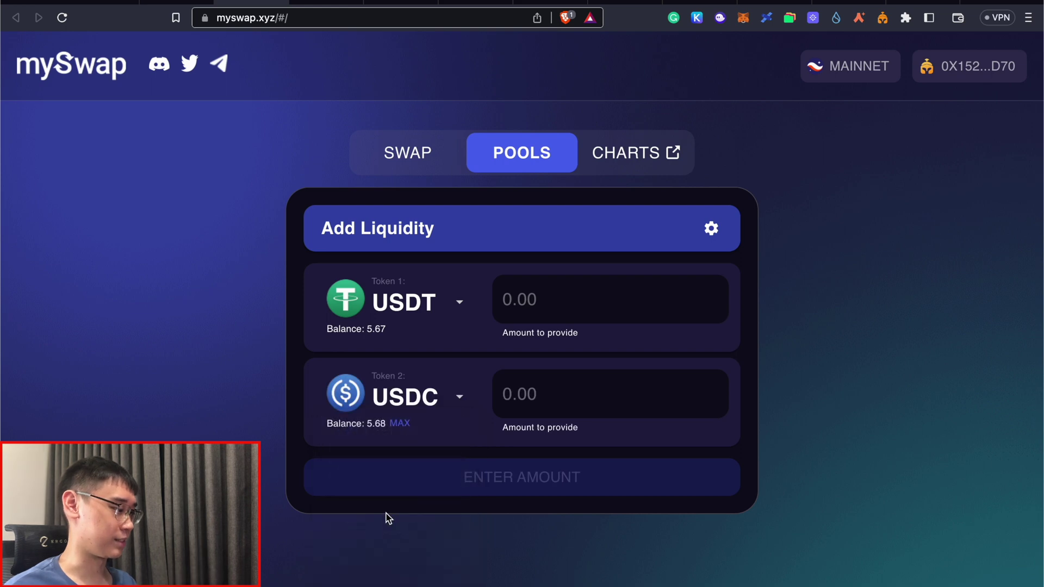
click(527, 307)
text(2)
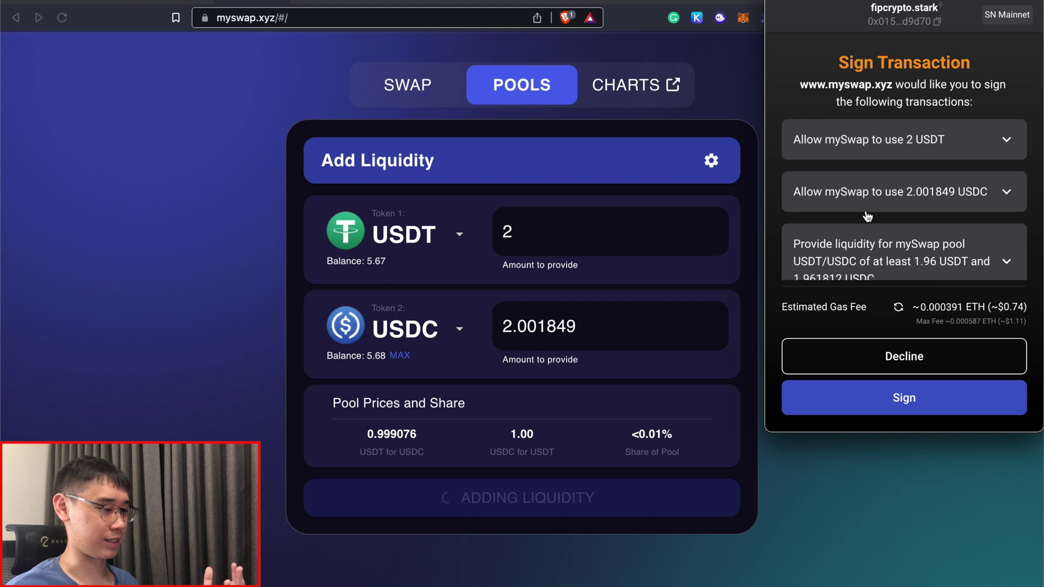
Step: Review the three bundled transactions and gas fee in Braavos, then sign them
scroll(867, 216, down, 1)
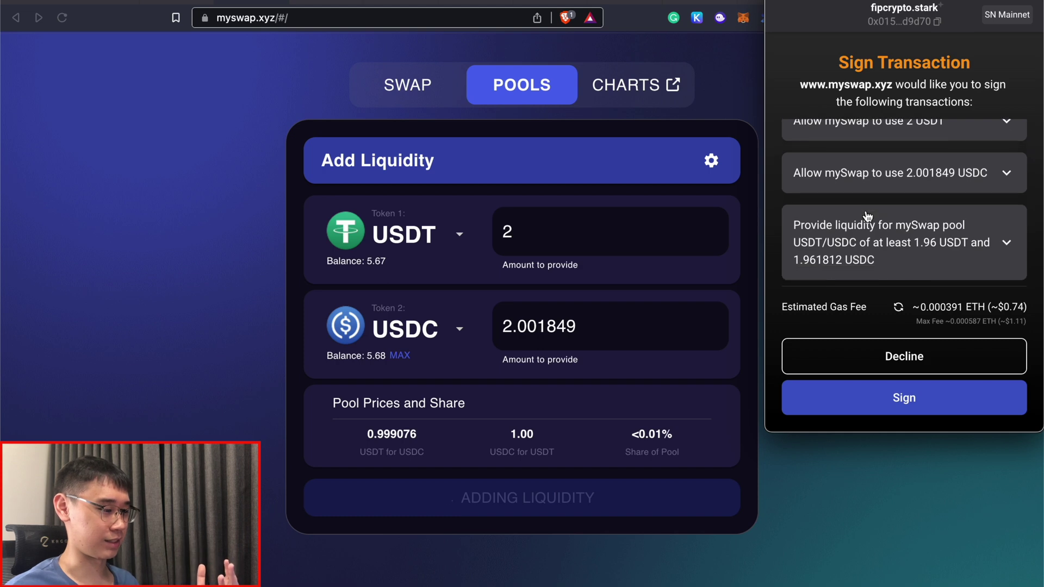
scroll(867, 216, up, 1)
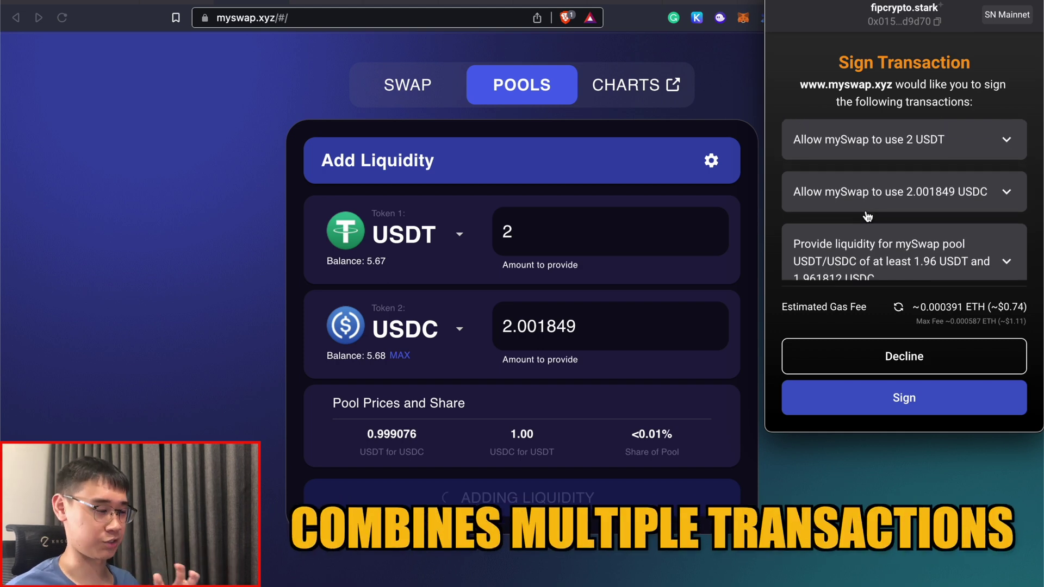
scroll(870, 215, down, 1)
scroll(881, 148, up, 1)
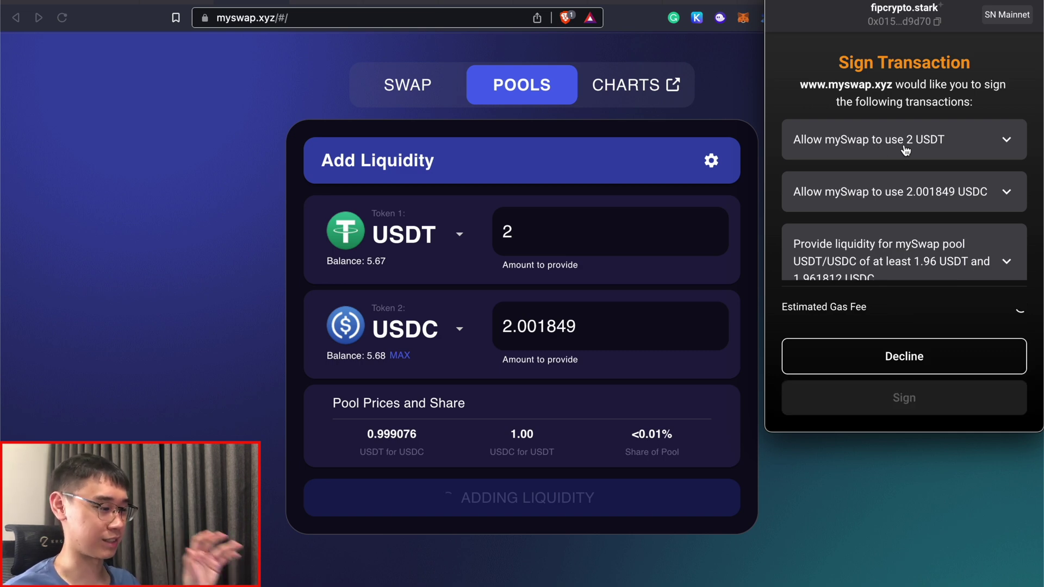
scroll(905, 150, down, 1)
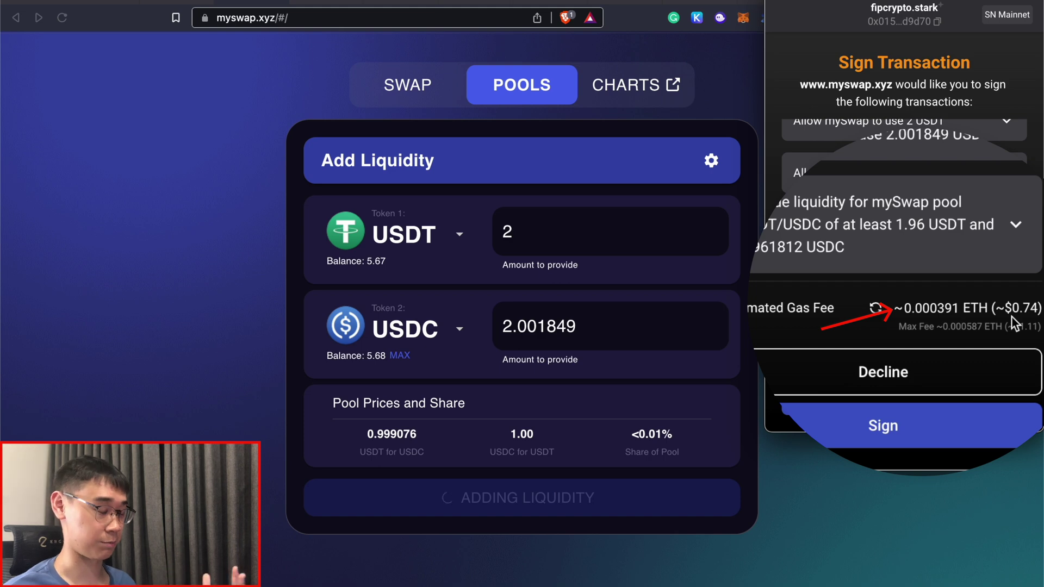
click(931, 408)
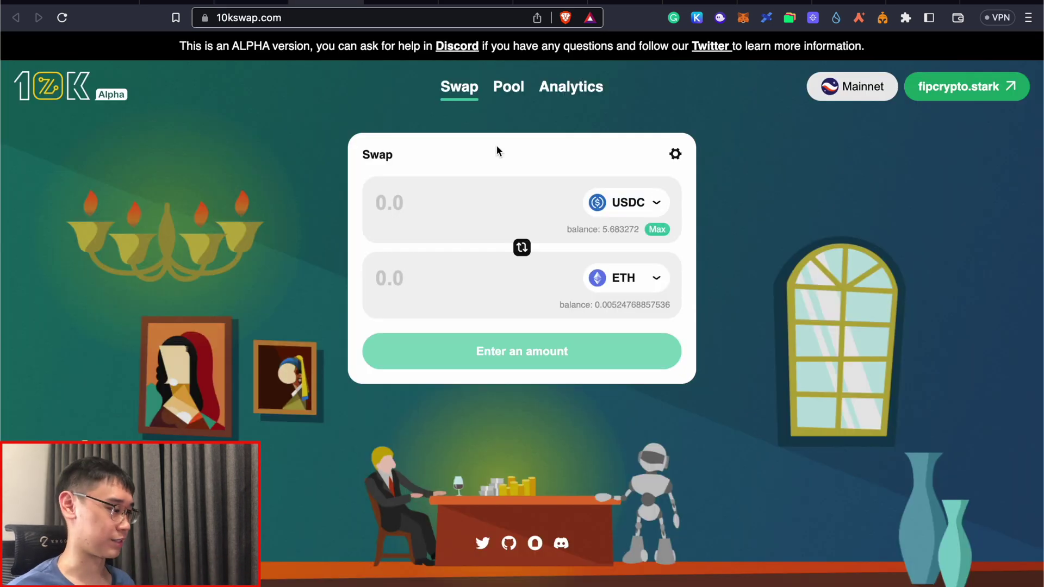
Step: Open 10kSwap's Pool overview
click(515, 91)
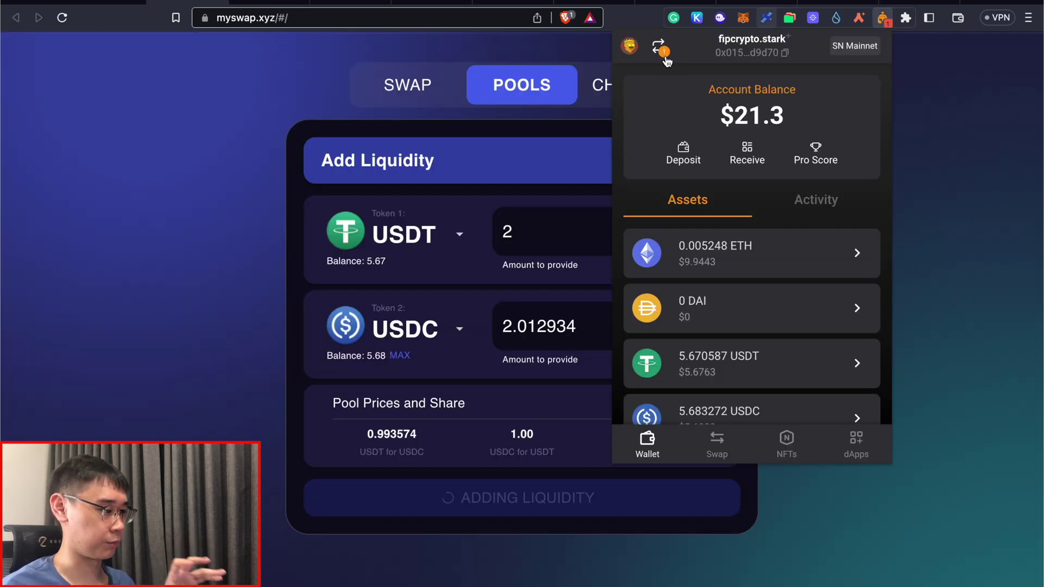
Step: Check the pending liquidity transaction's status on Starkscan from Braavos's in-progress list, then go to JediSwap
click(661, 50)
click(707, 148)
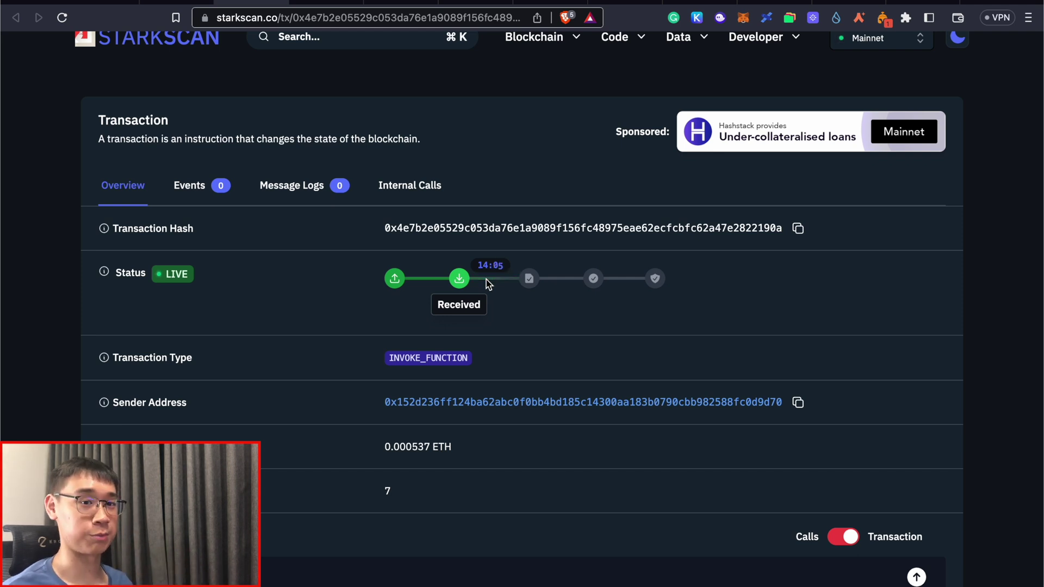
click(400, 2)
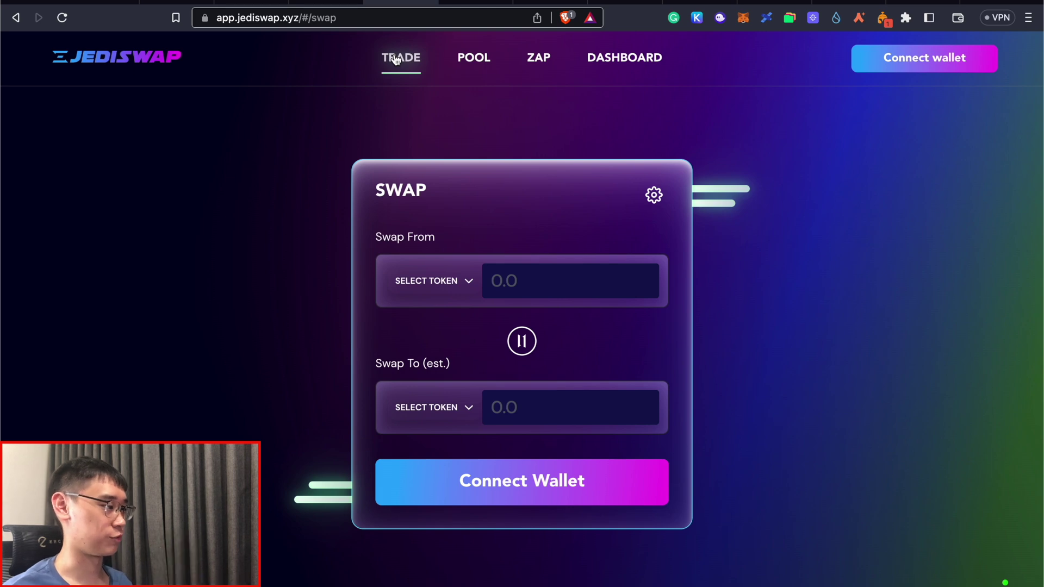
Step: Look over SithSwap's liquidity pools, then go on to Nostra Finance
key(ctrl+Tab)
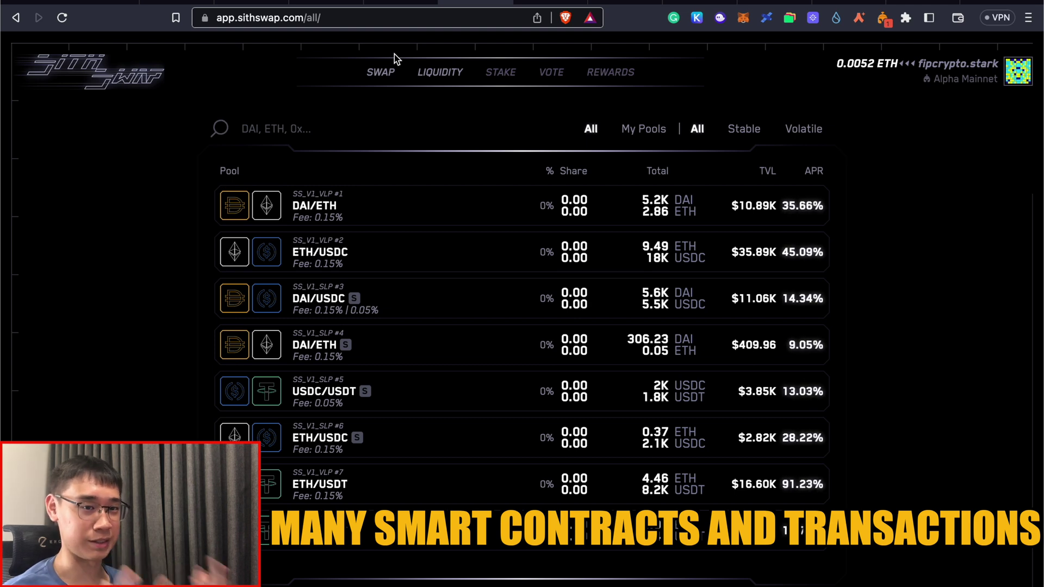
key(ctrl+Tab)
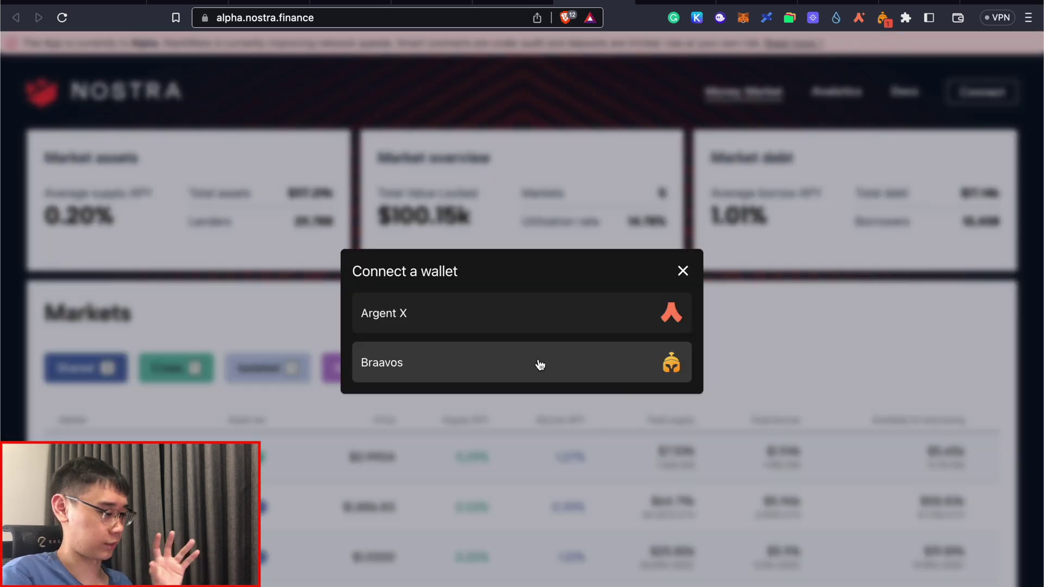
Step: Connect Braavos to Nostra and sign a 1 USDT deposit into the USDT market
click(539, 364)
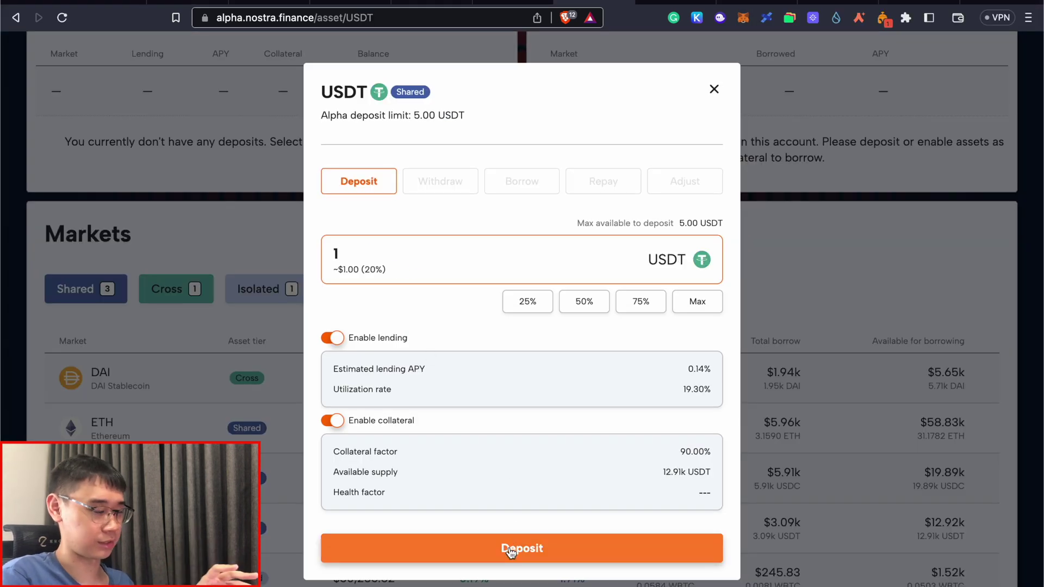
click(510, 551)
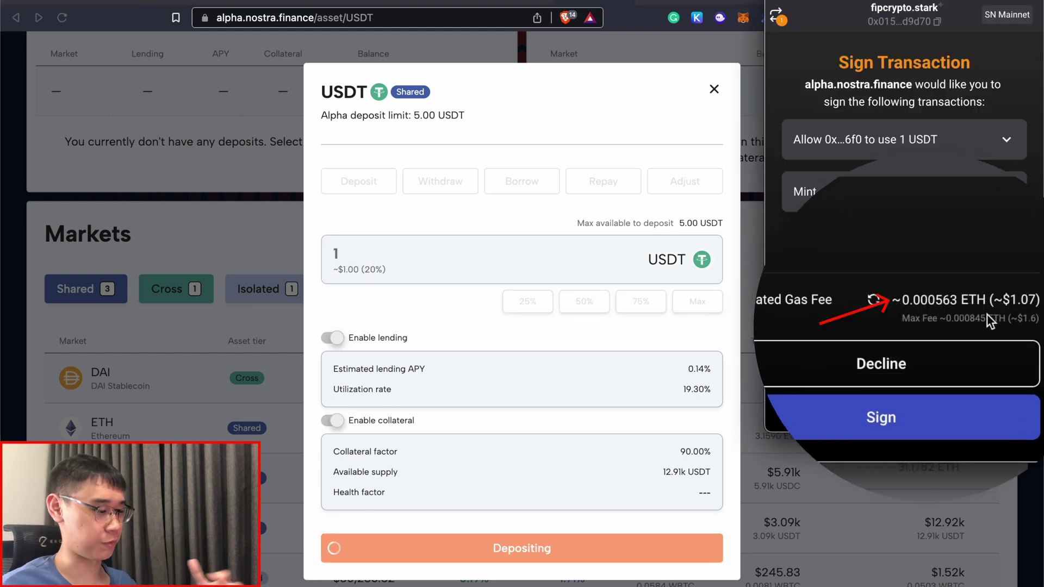
click(913, 419)
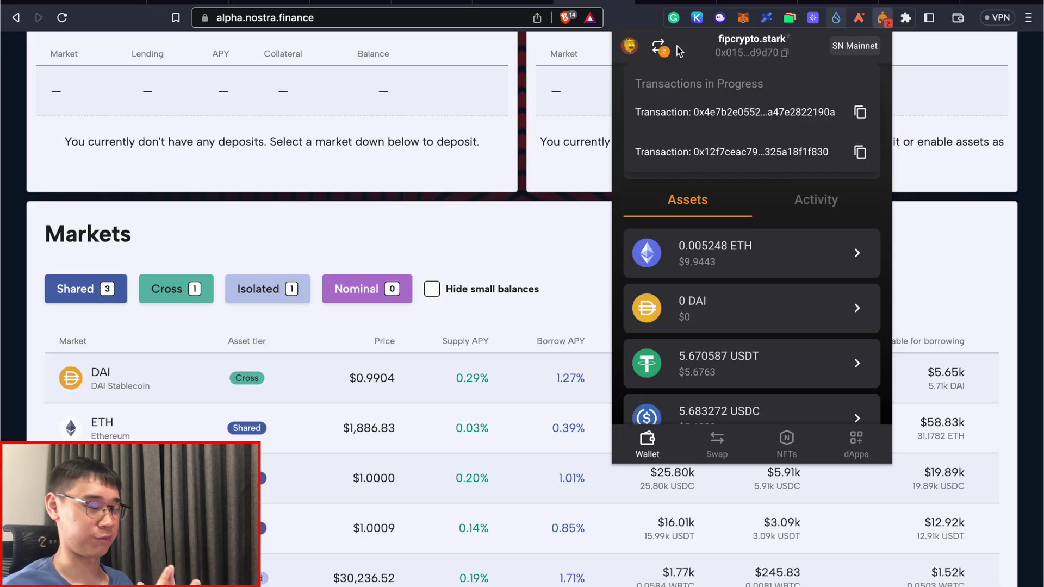
scroll(768, 305, down, 2)
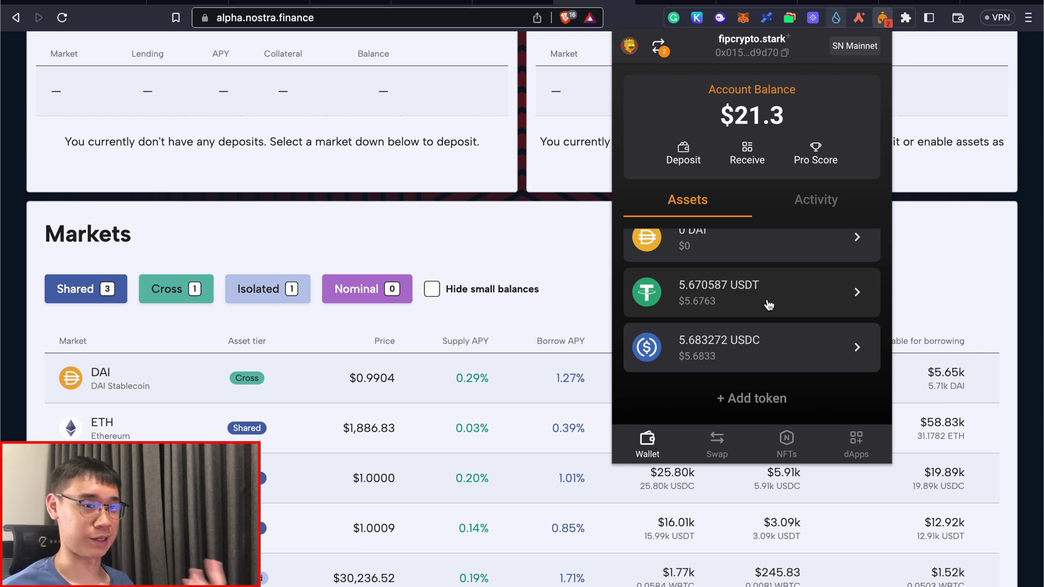
scroll(768, 305, up, 2)
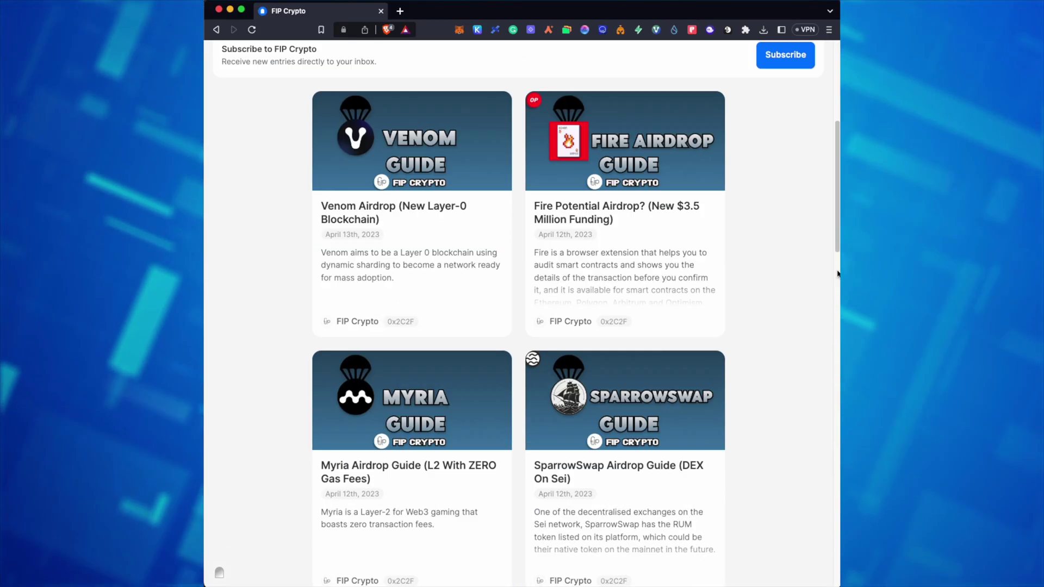
scroll(837, 274, down, 10)
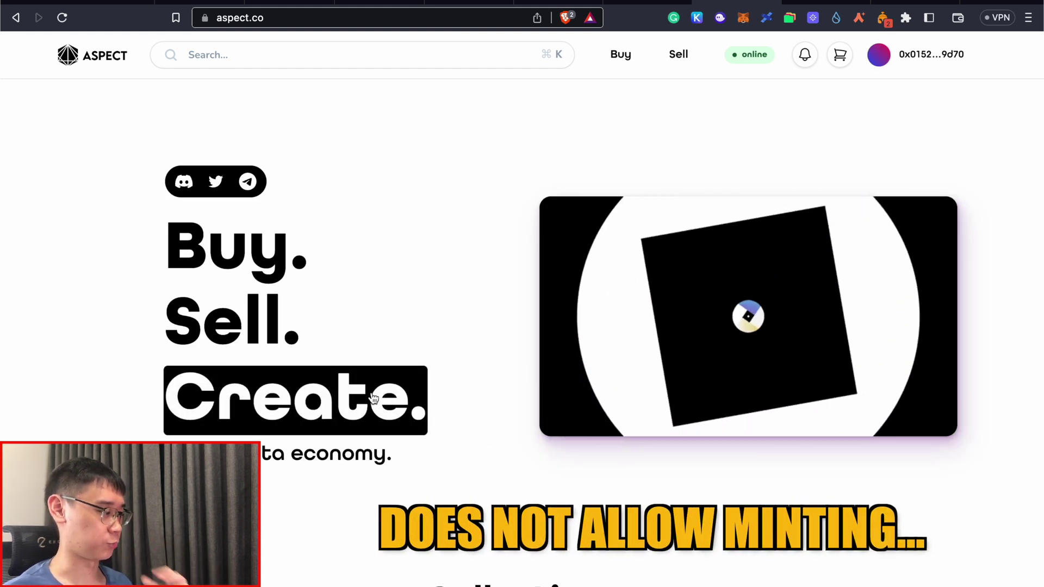
Step: Submit a 0.0016 ETH, 3-day offer on Starknet Catz#757 in Aspect
click(374, 399)
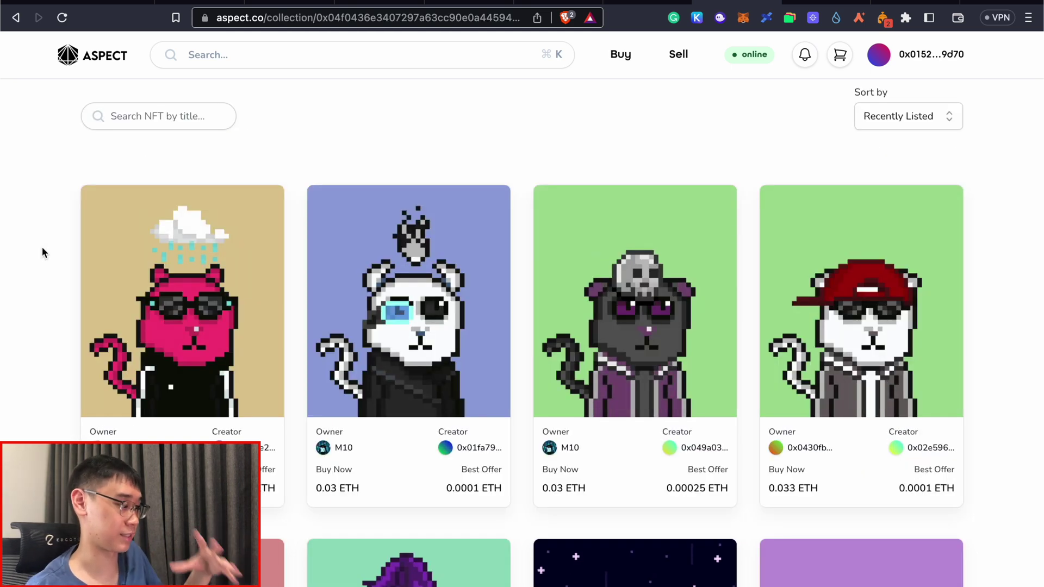
click(109, 256)
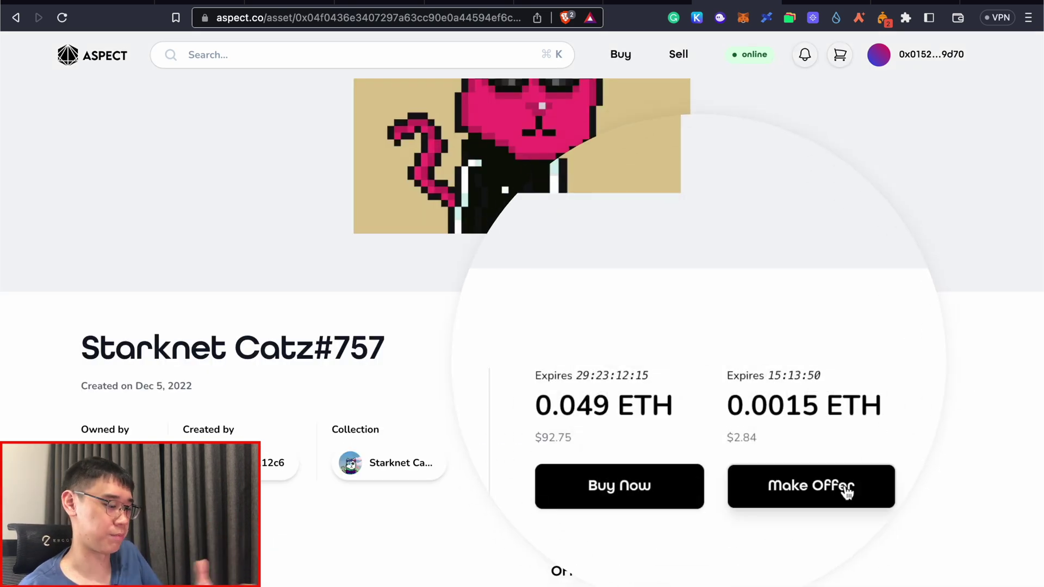
click(846, 492)
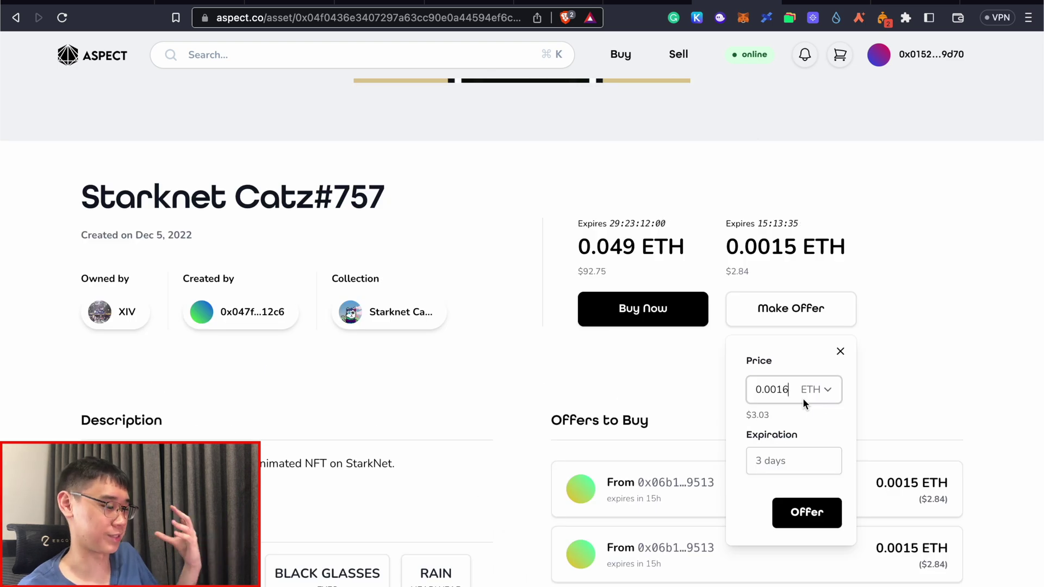
click(806, 514)
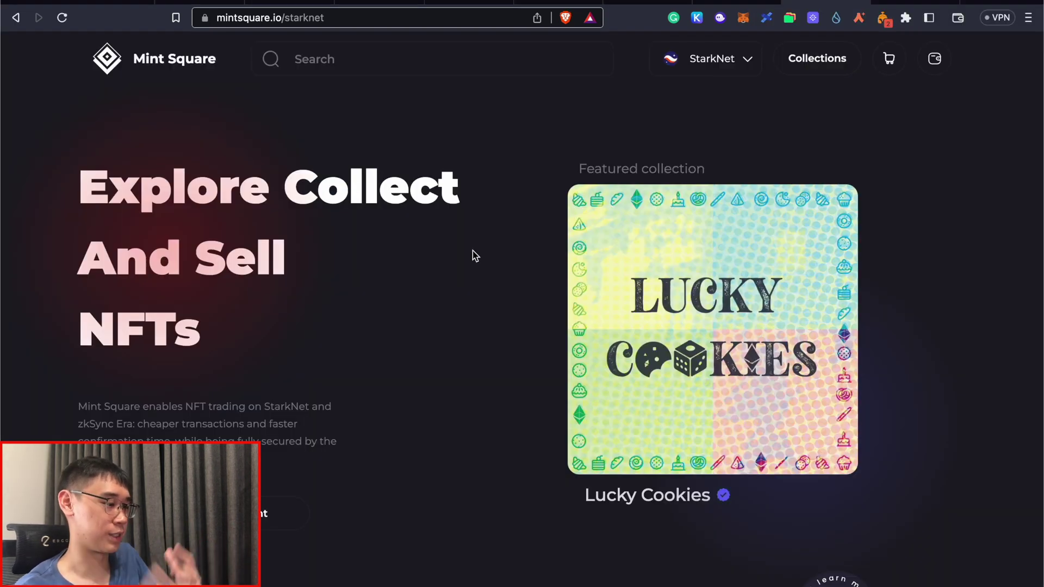
Step: On Mint Square's StarkNet page, name a new NFT 'FIPC' and mint it via Braavos
click(734, 72)
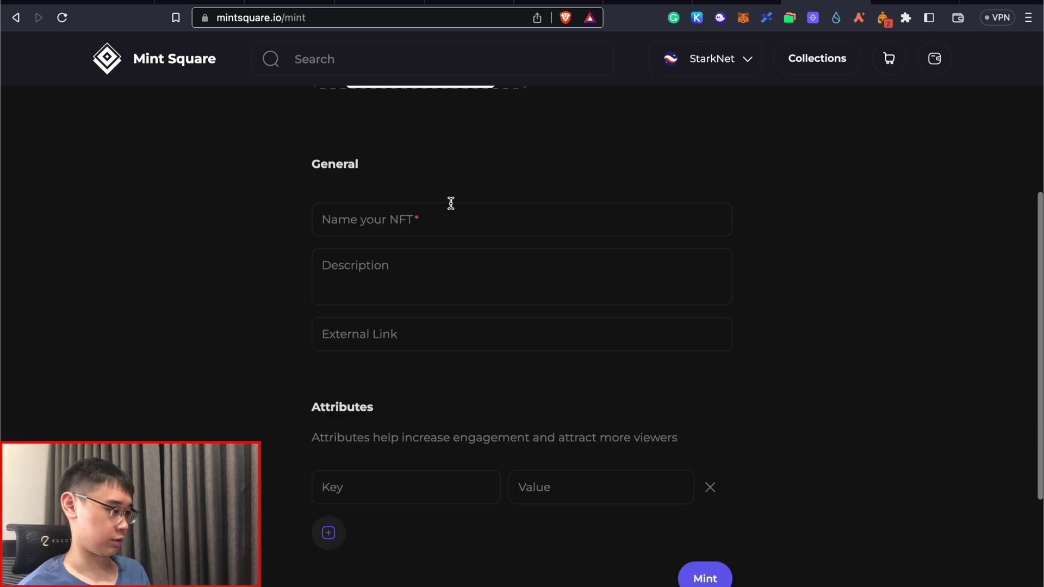
click(385, 216)
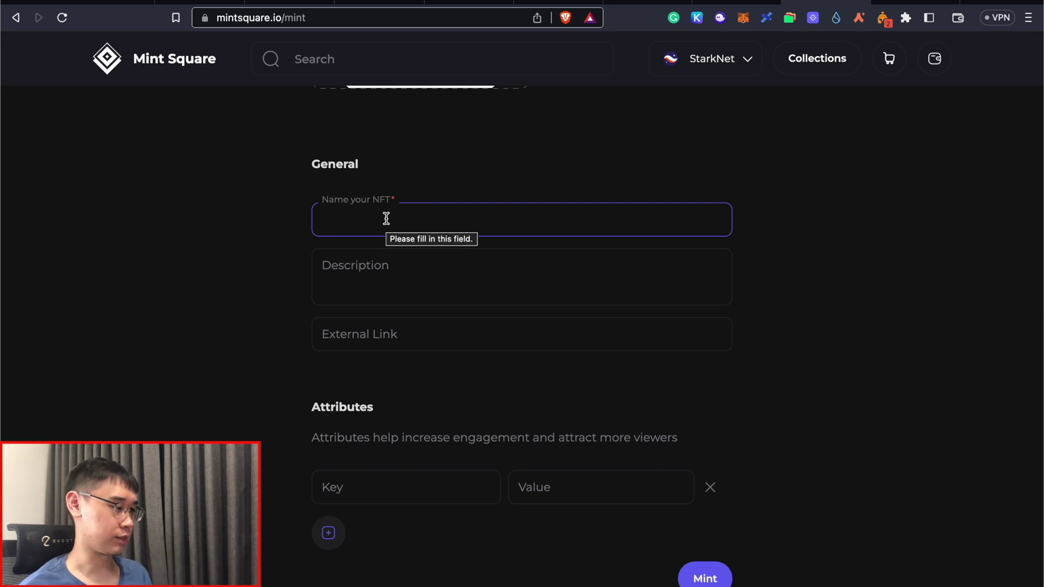
text(FIPC)
scroll(568, 221, down, 3)
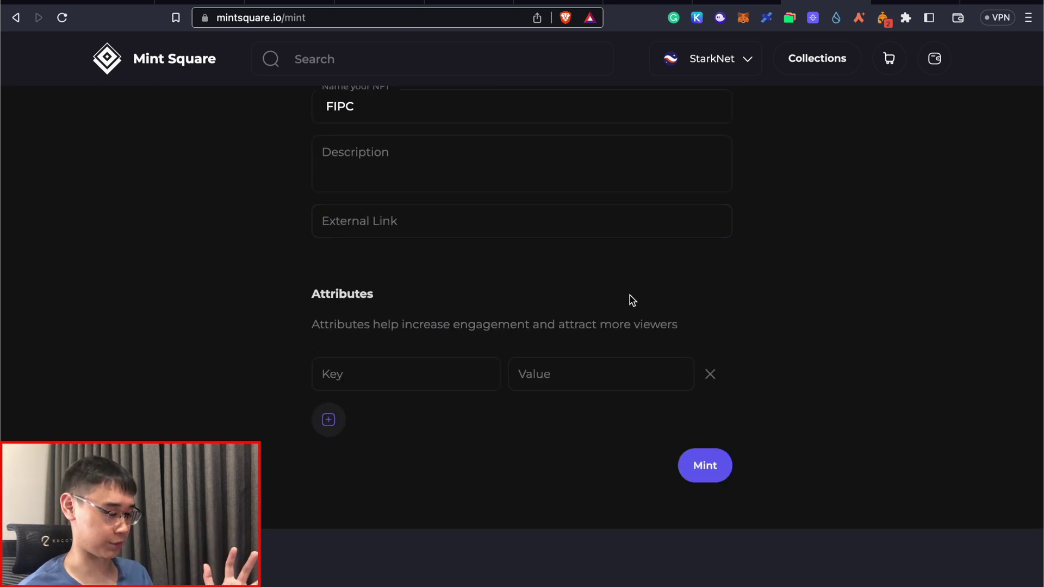
click(706, 466)
click(536, 366)
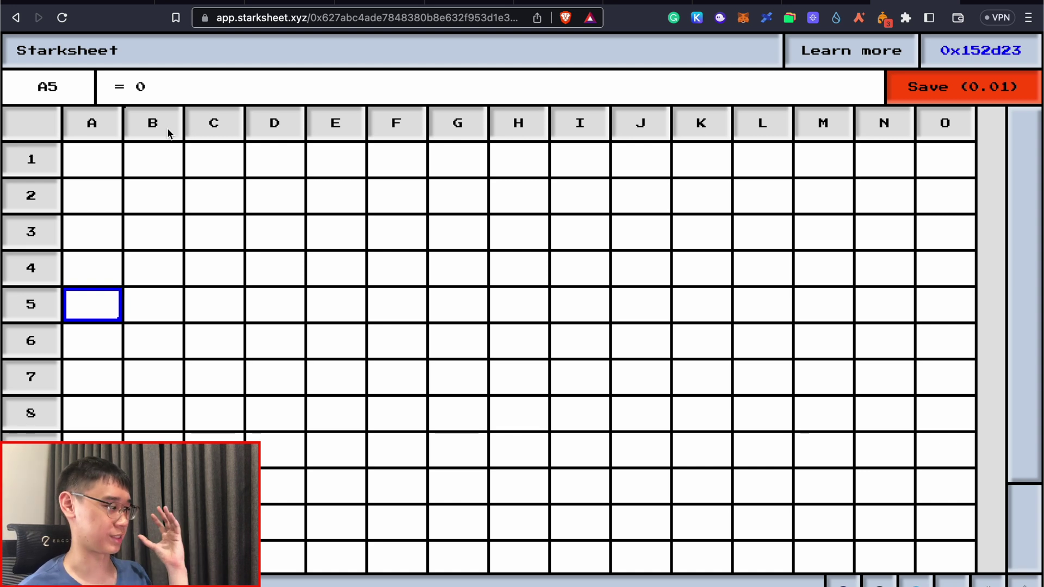
Step: Put the second listed contract address into cell A1 and save the sheet for 0.01 ETH
click(94, 158)
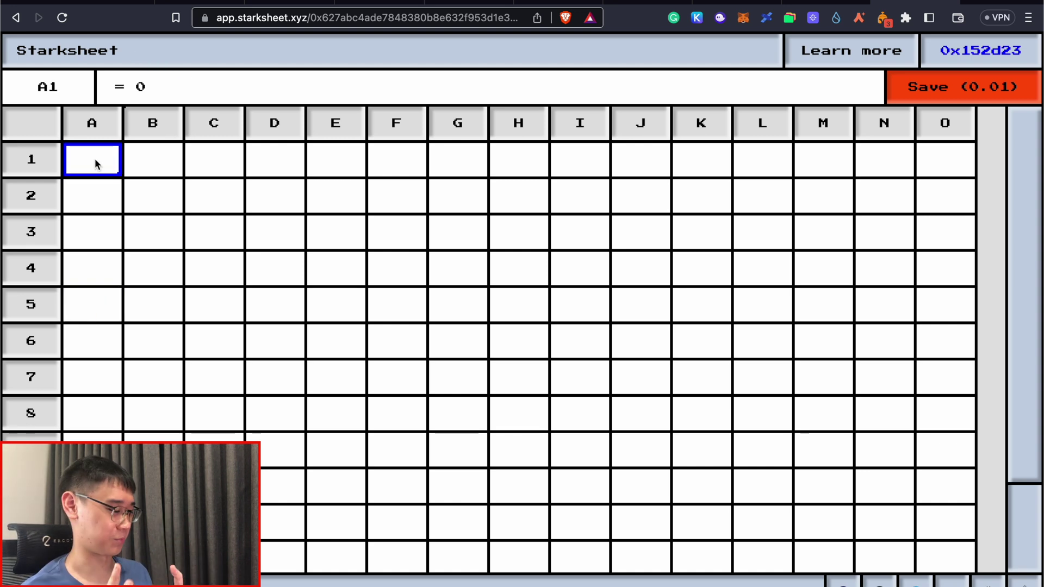
key(BackSpace)
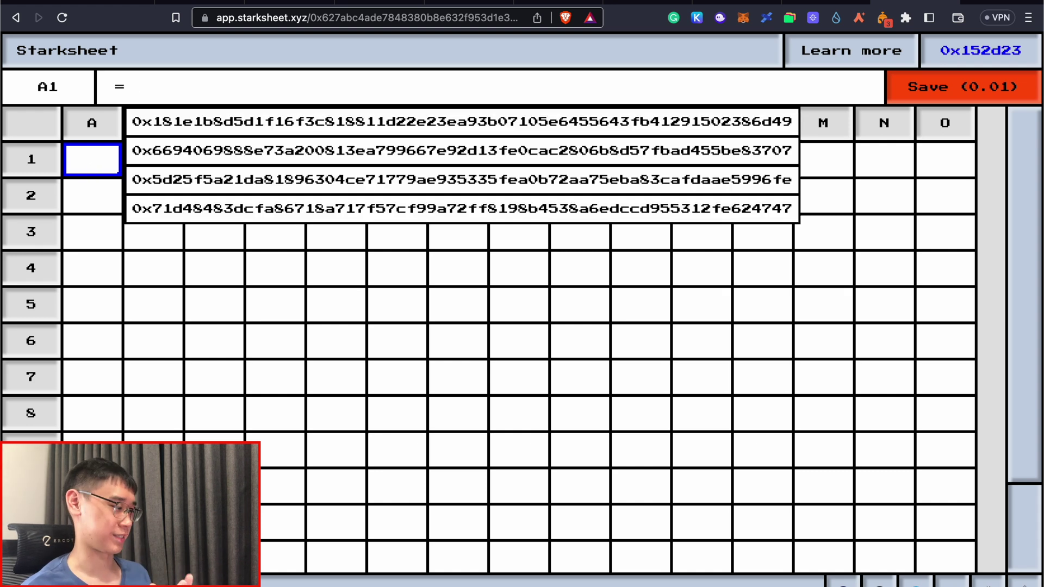
click(306, 152)
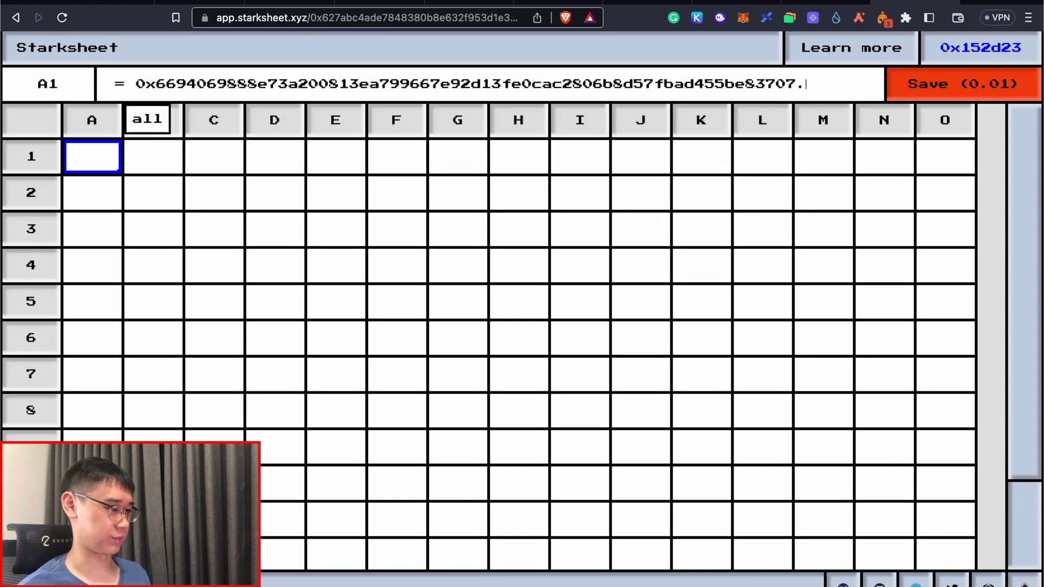
click(181, 163)
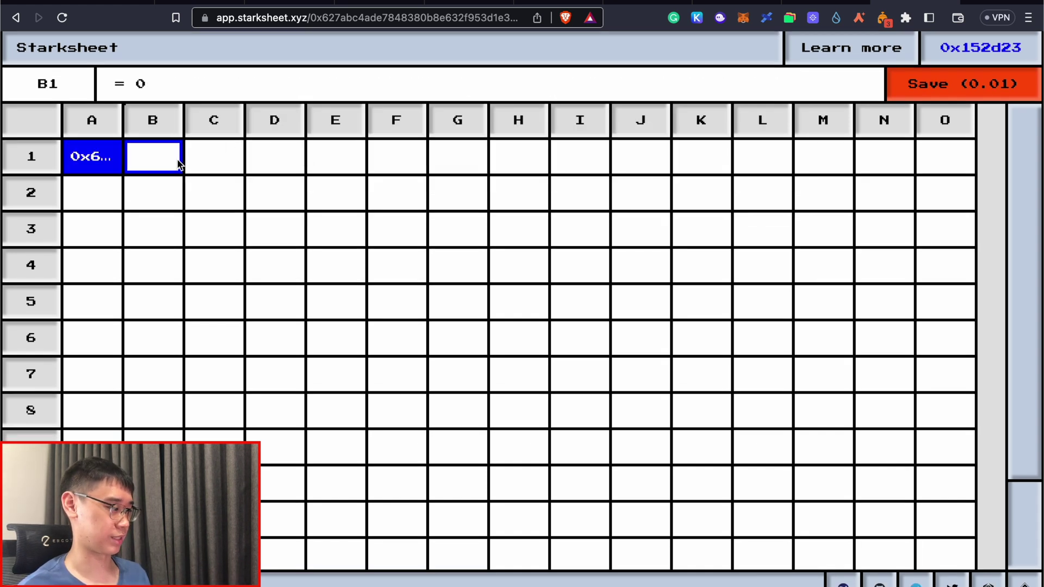
click(242, 170)
click(292, 181)
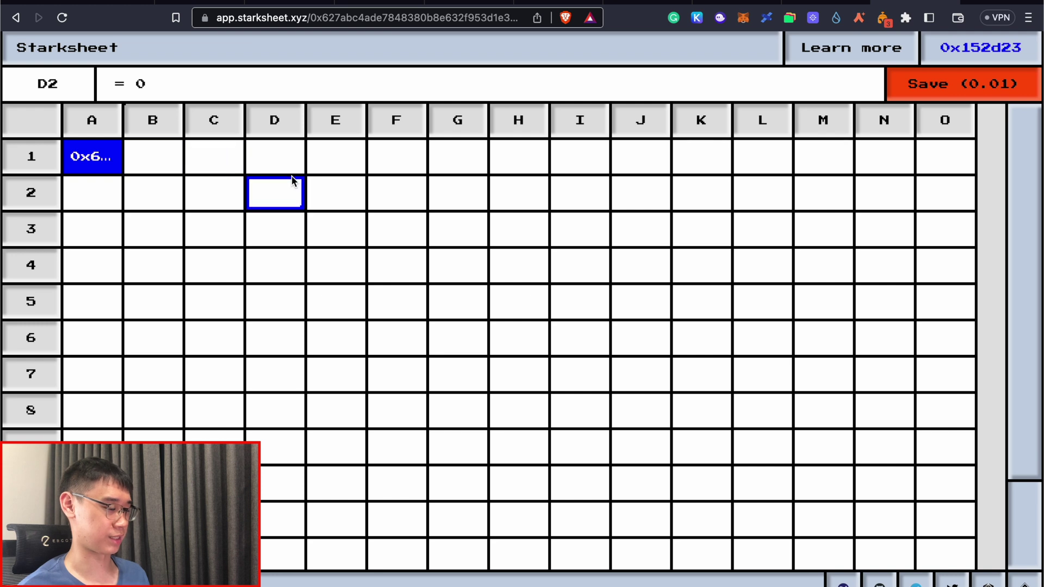
click(936, 91)
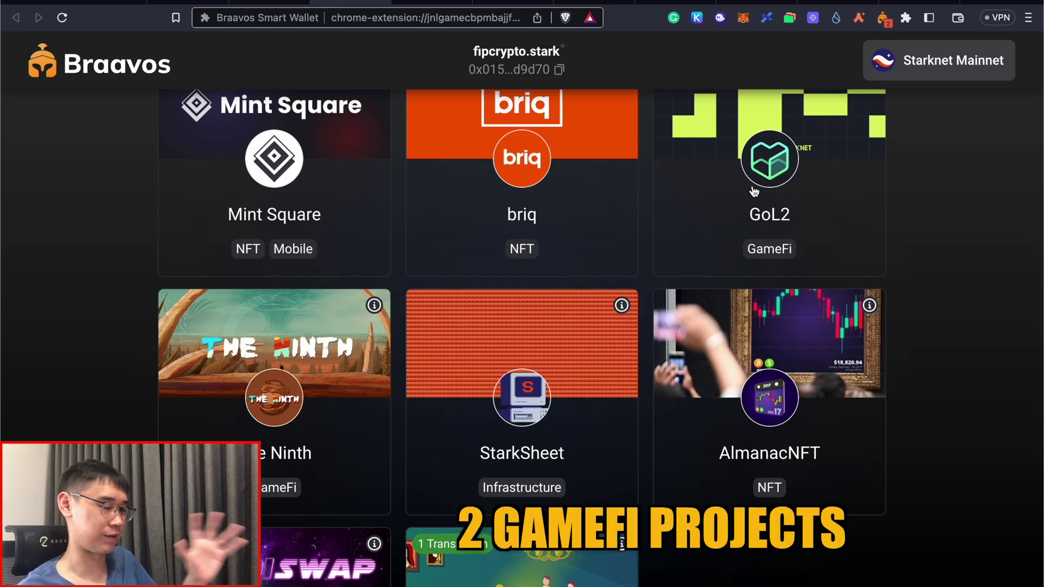
Step: Browse the Braavos dApps list, preview The Ninth's website, and close it again
scroll(753, 191, up, 2)
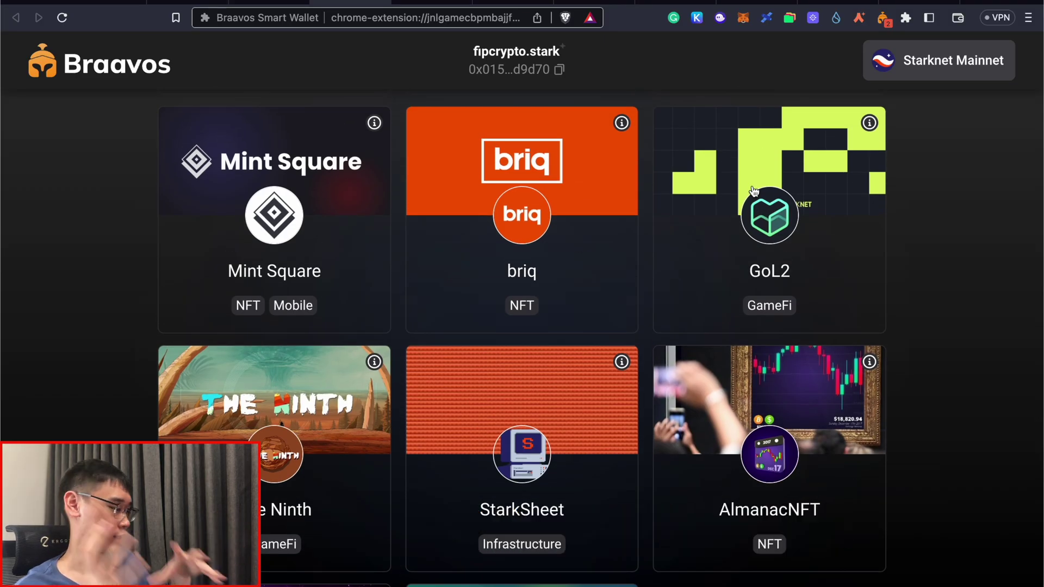
click(285, 443)
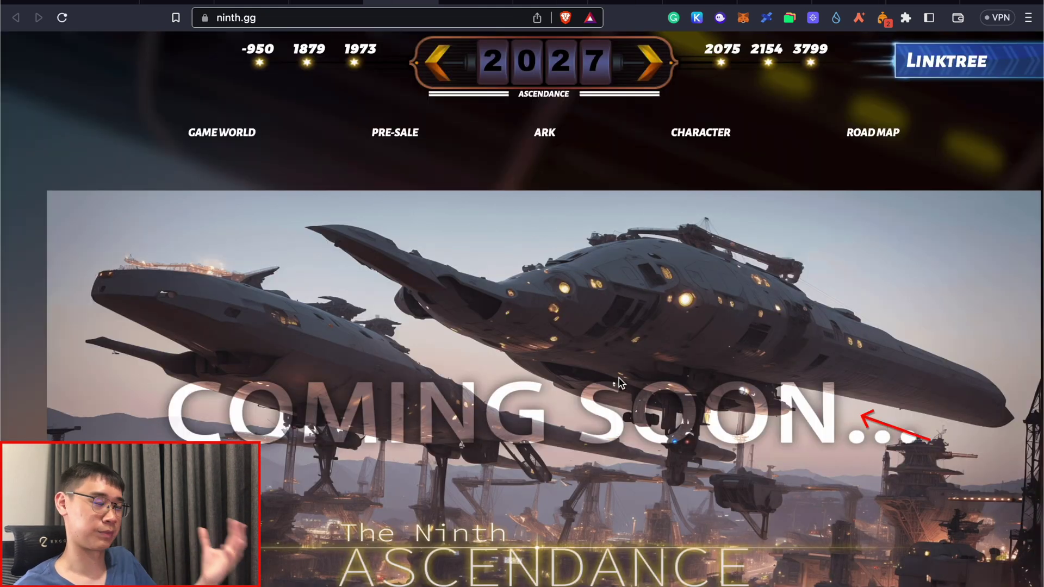
key(super+w)
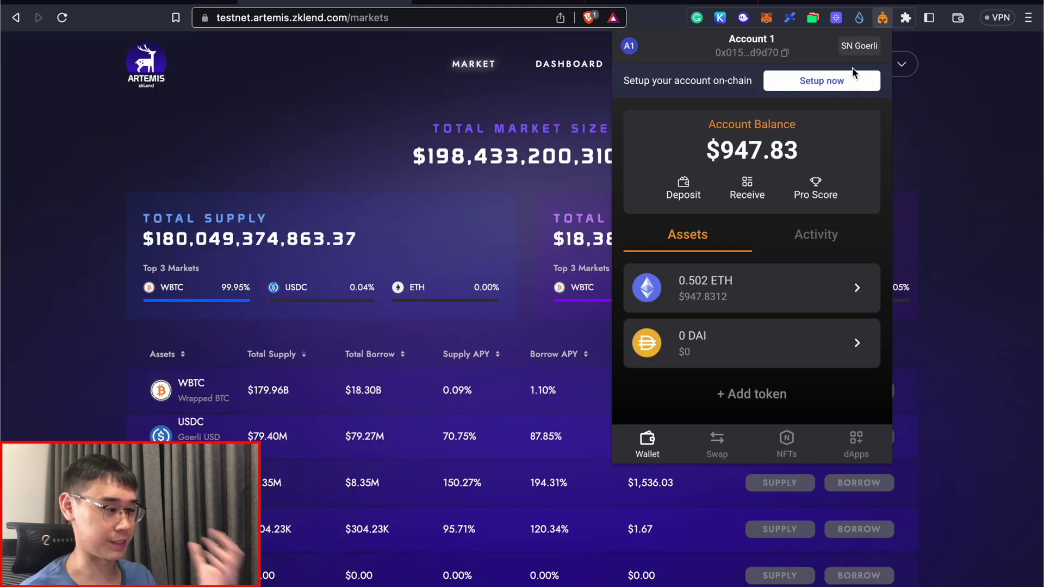
Step: Set up the zkLend Artemis testnet account and start supplying 0.05 ETH as collateral
click(847, 77)
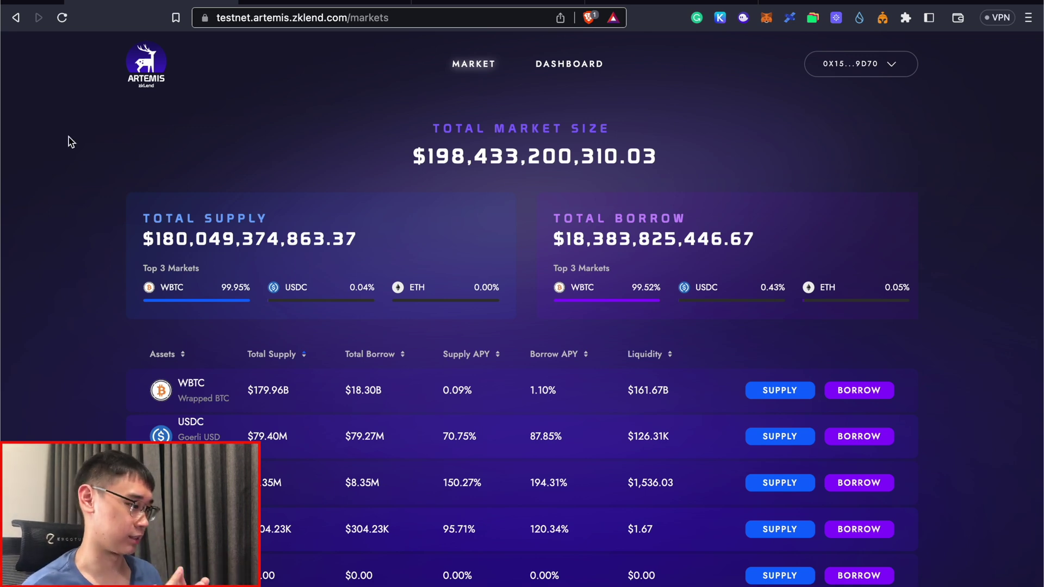
click(770, 399)
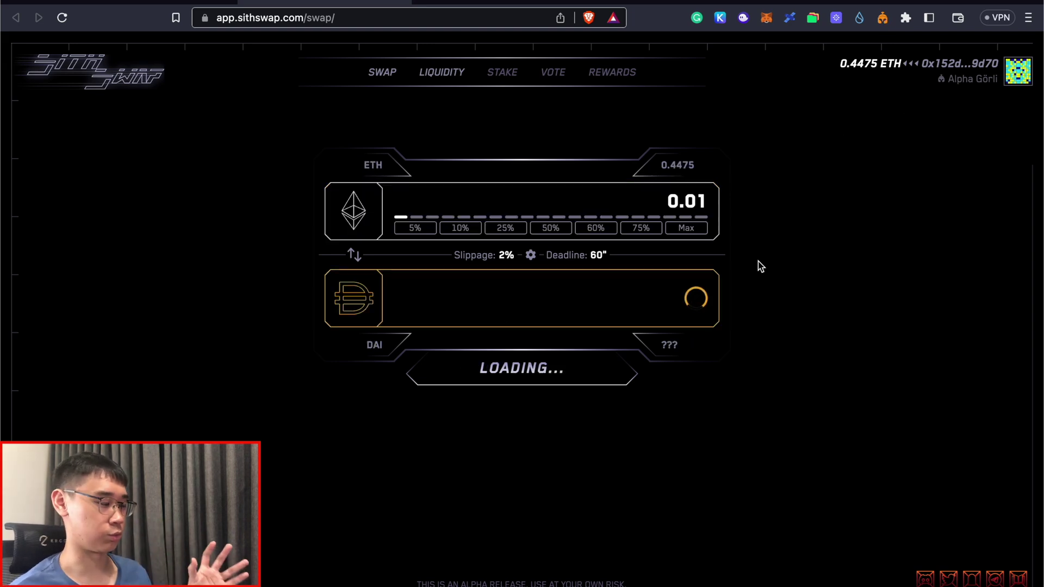
Step: Swap 0.01 ETH for about 1.74 DAI with slippage tolerance lowered to 0.5%
click(722, 234)
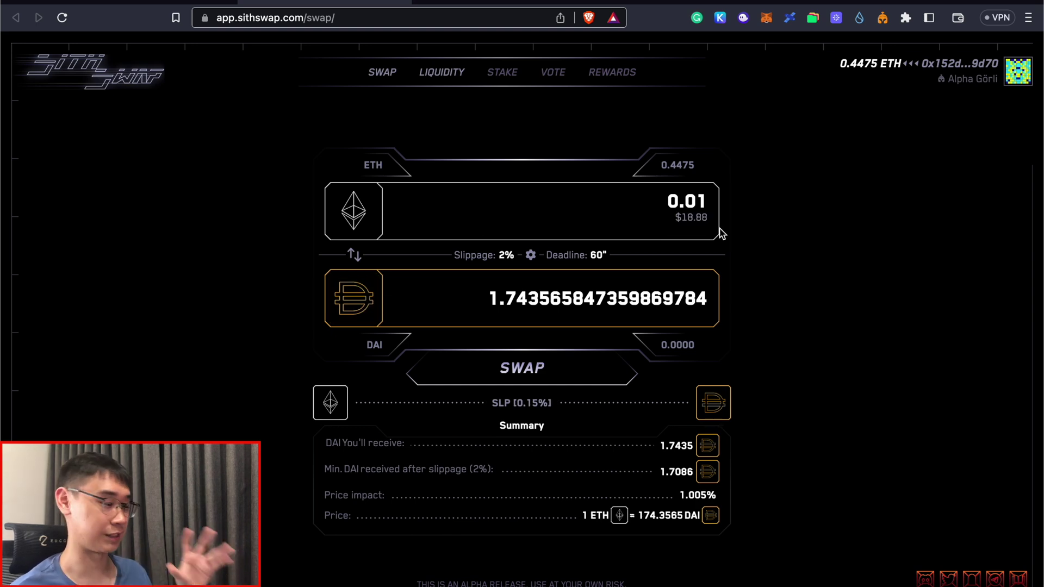
click(530, 255)
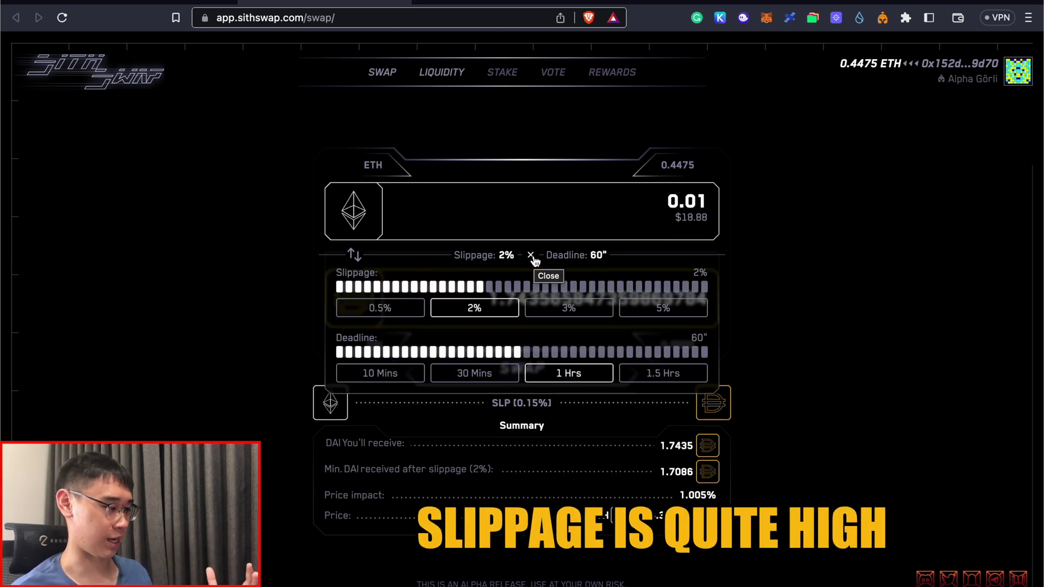
click(380, 307)
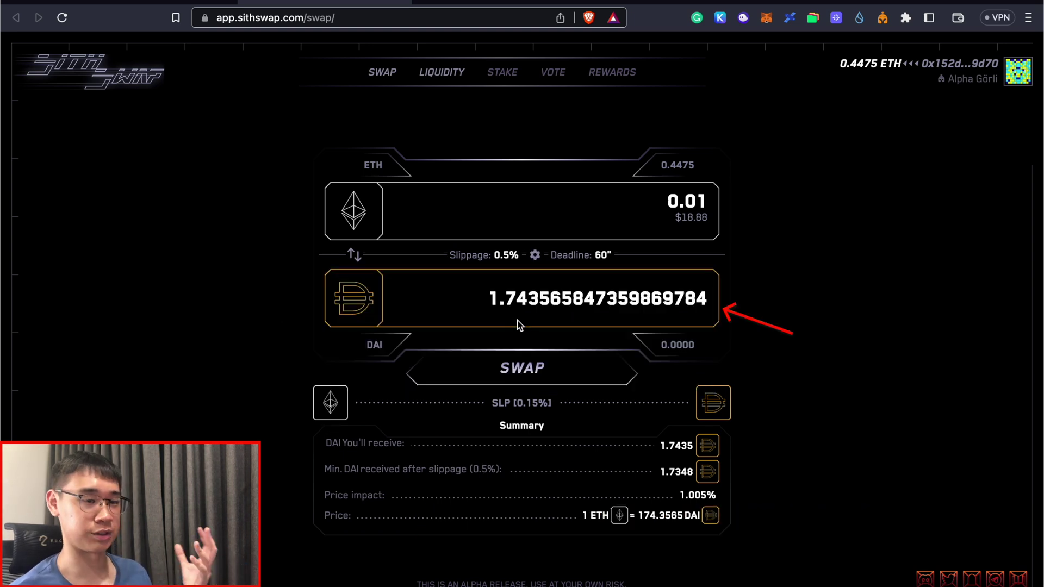
click(522, 368)
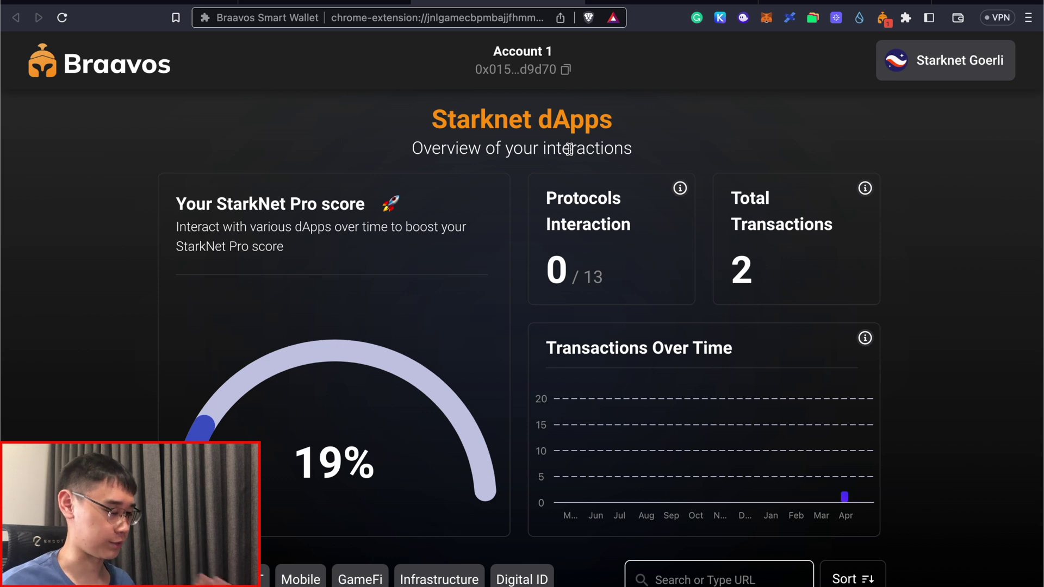
Step: Review the Goerli dApp overview, then register a 3-year .stark domain for 0.027 ETH
scroll(606, 327, down, 10)
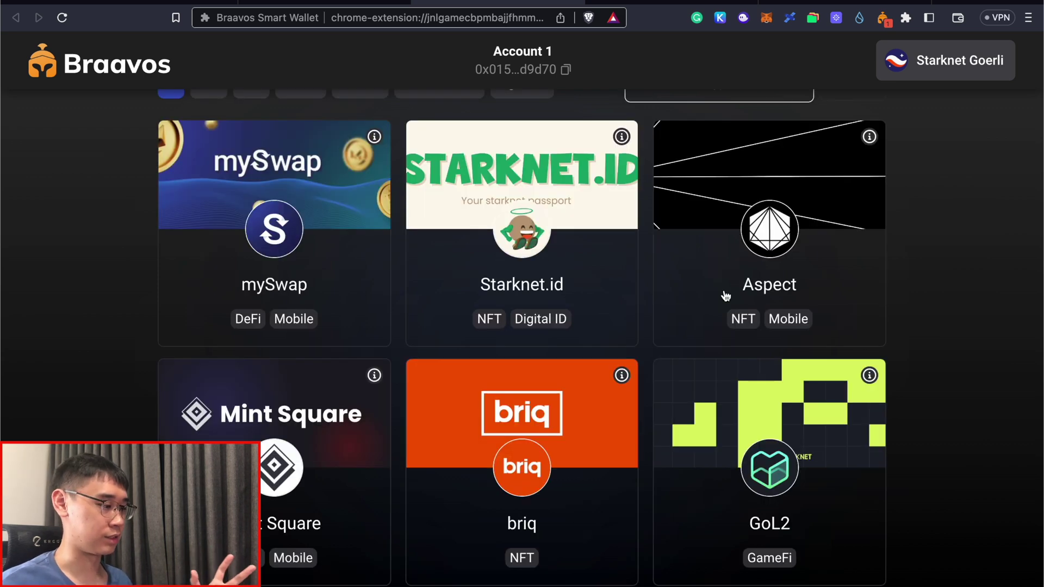
scroll(725, 296, down, 8)
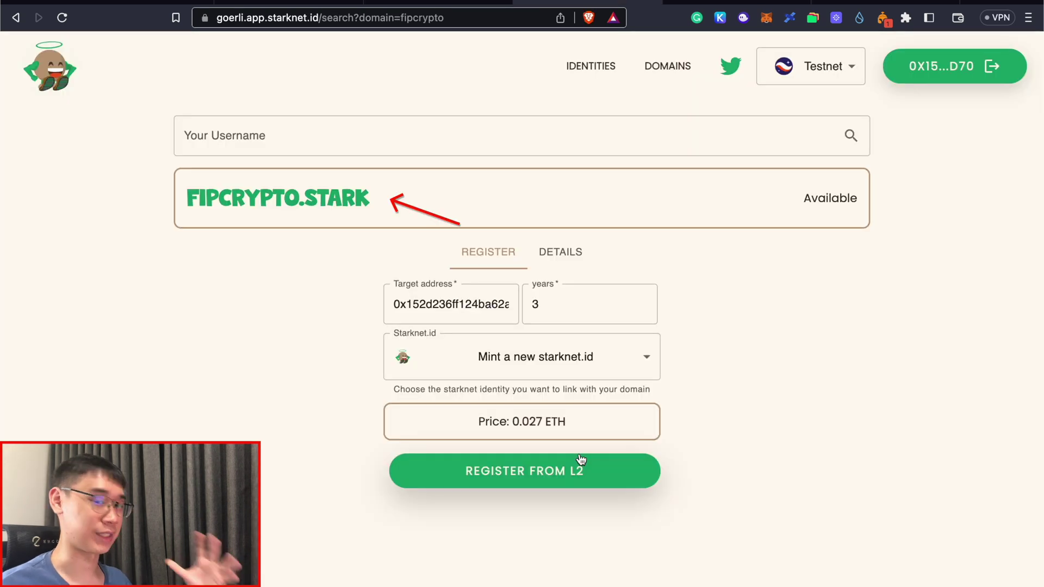
click(581, 459)
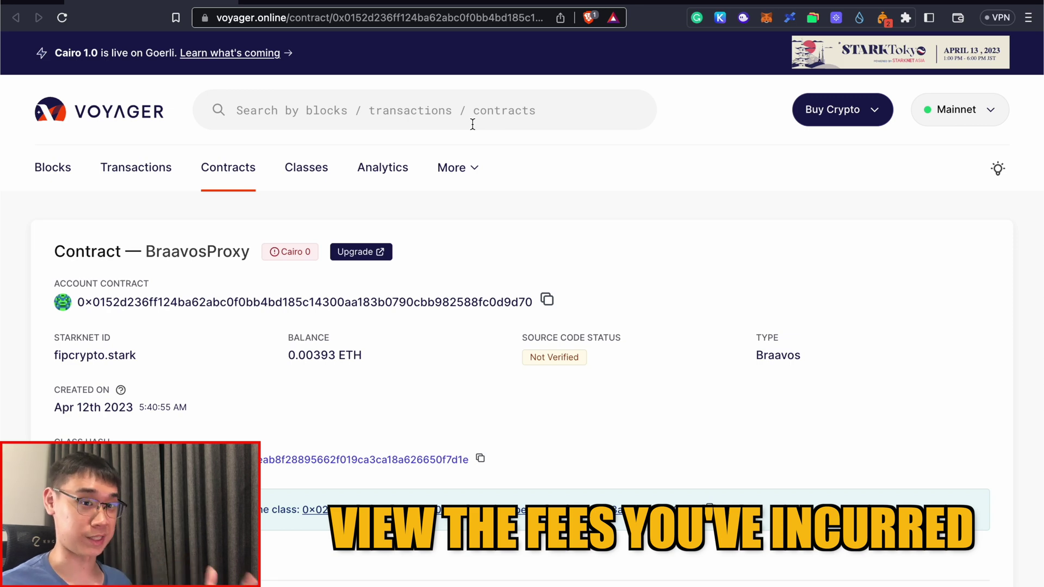
Step: Look up the copied Braavos wallet address in Voyager and review its transactions' fees
click(882, 18)
click(785, 54)
click(466, 105)
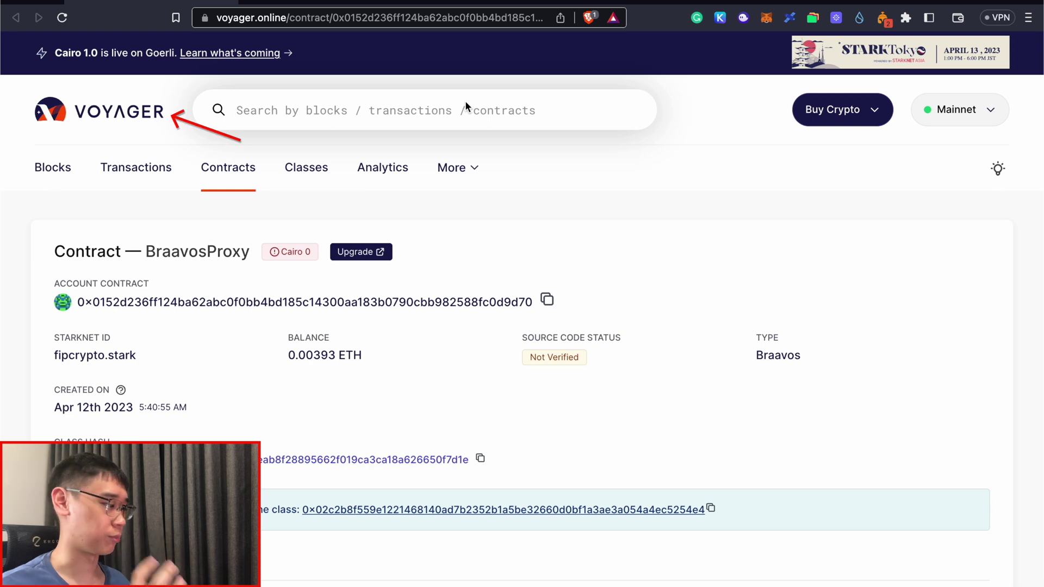
key(super+v)
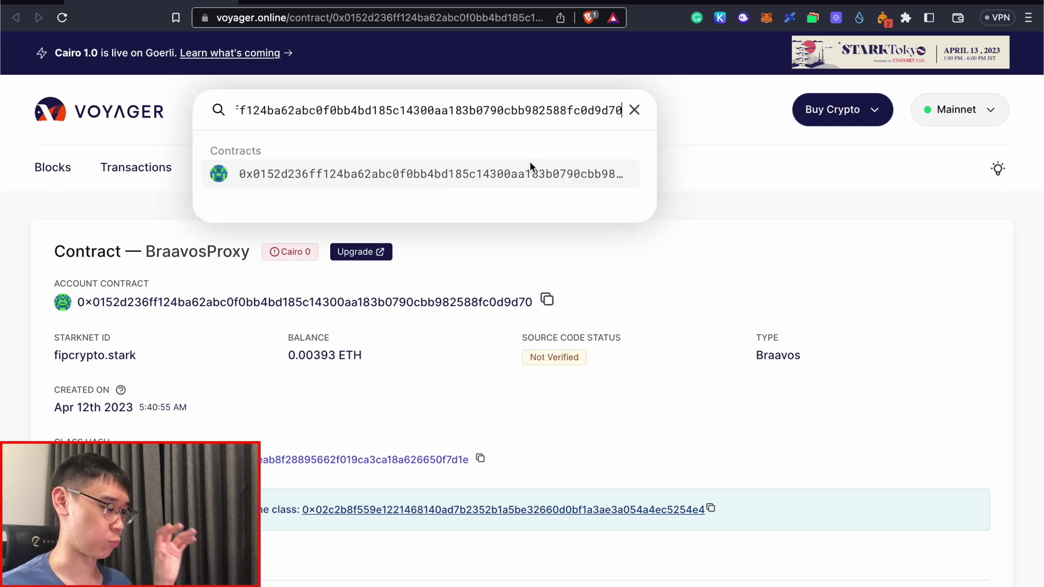
click(605, 261)
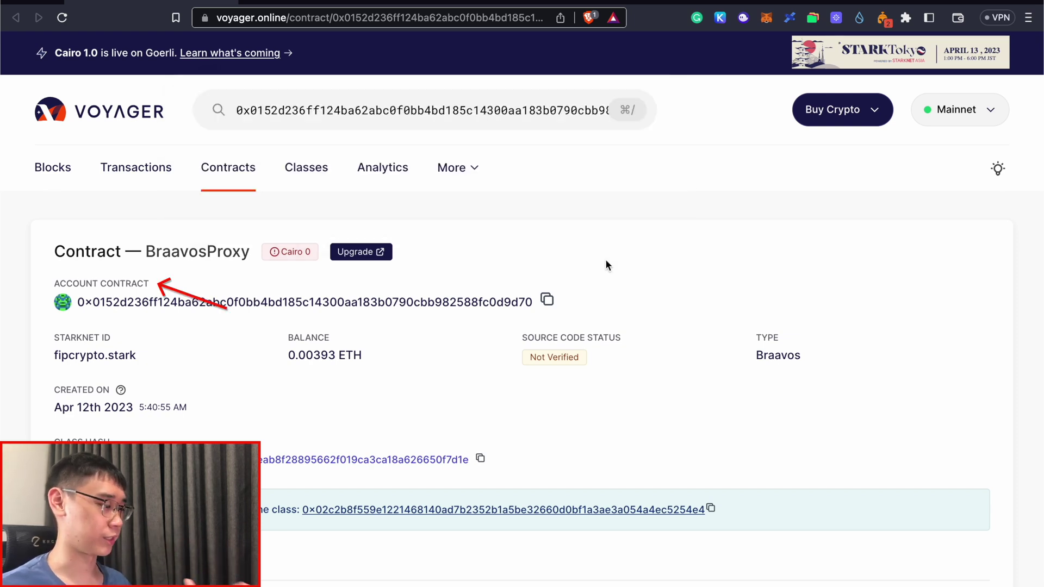
scroll(605, 263, down, 10)
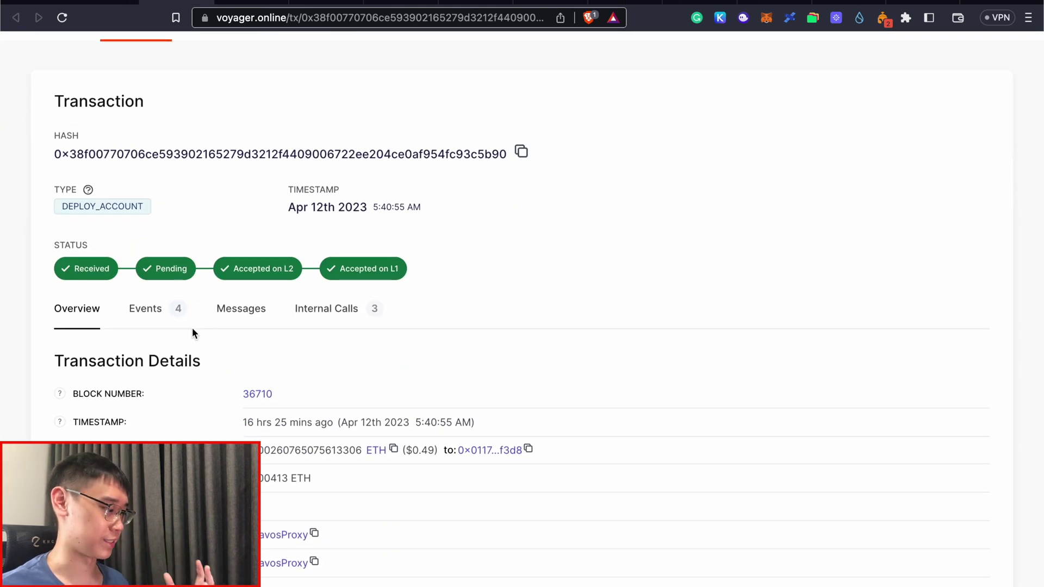
scroll(191, 327, down, 3)
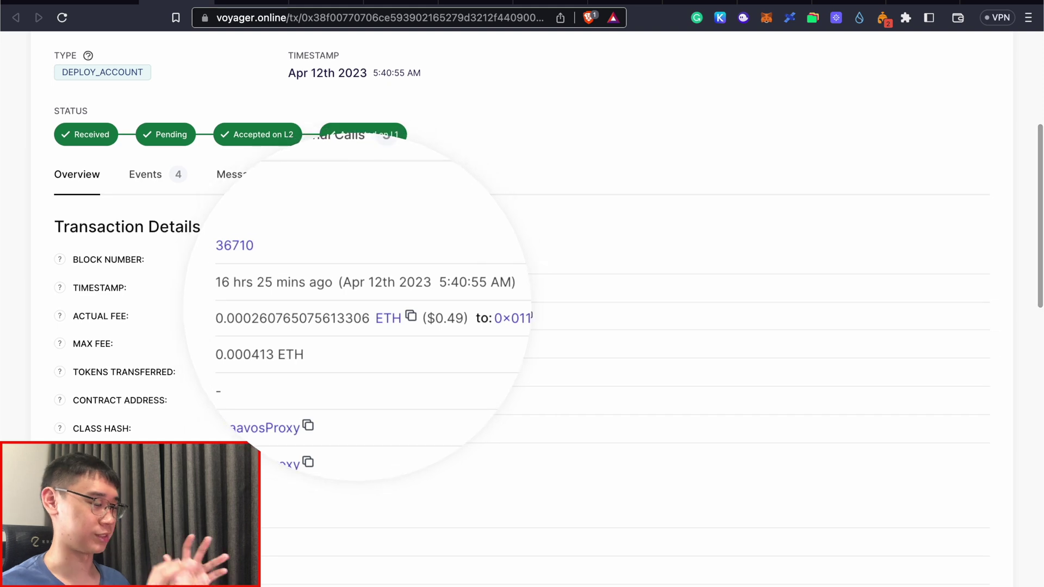